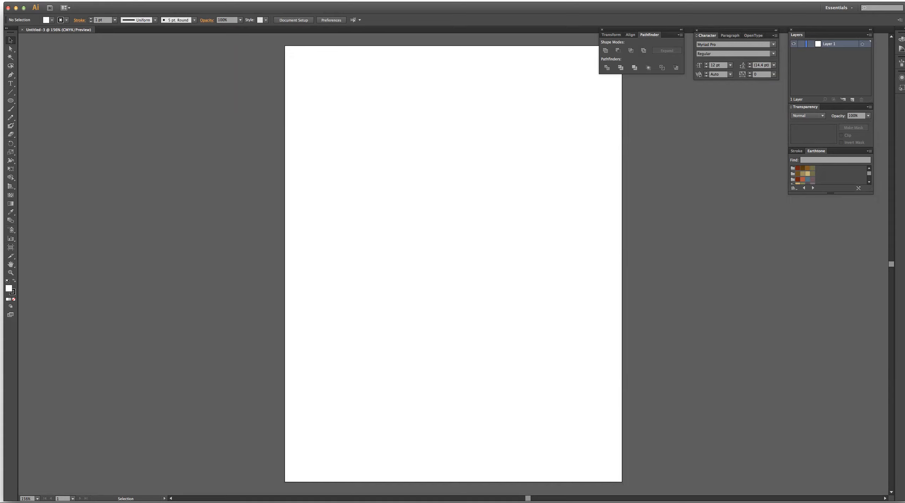
- Place the Kindred ice cream cone artwork from the Aurora University folder onto the blank artboard as a linked image
click(57, 1)
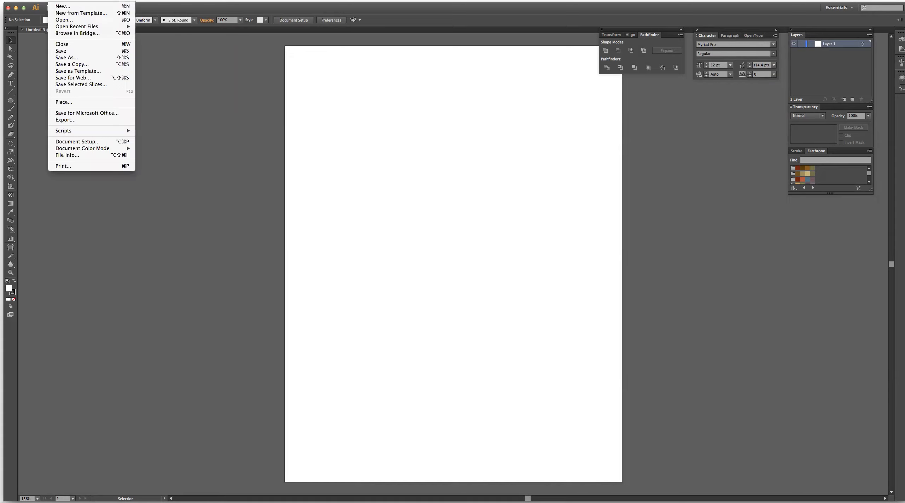
click(68, 103)
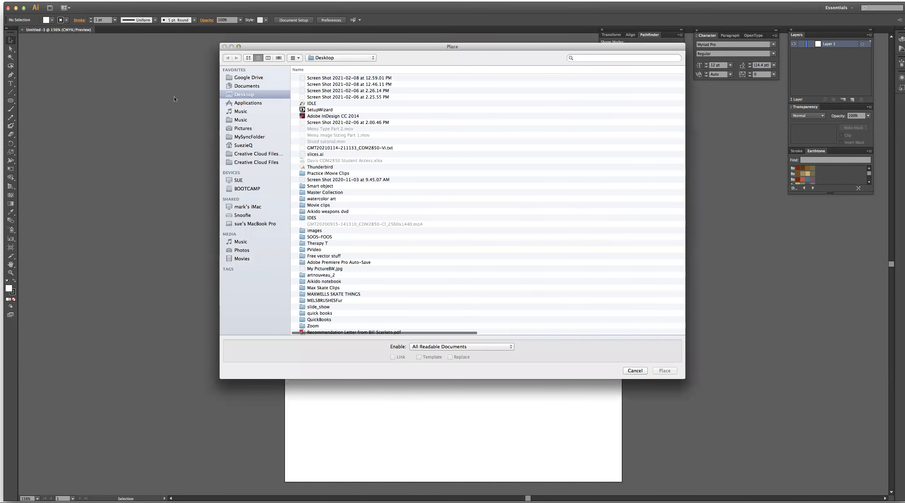
click(326, 58)
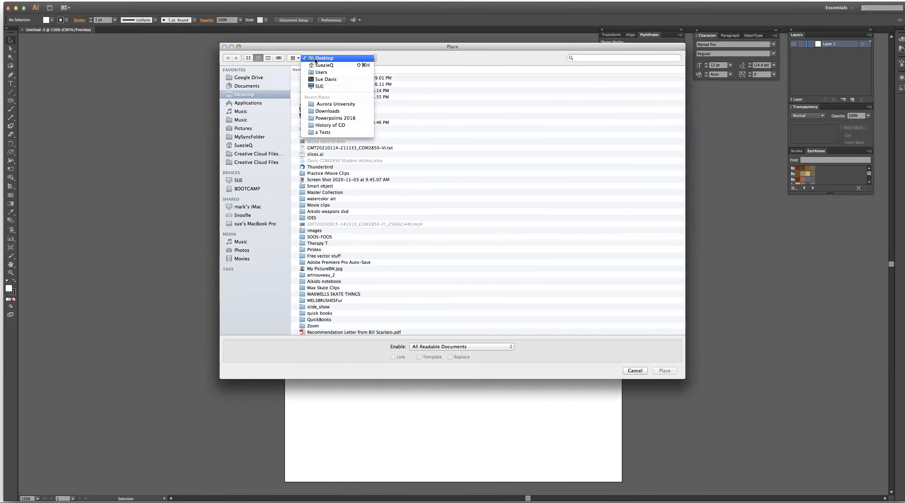
click(318, 104)
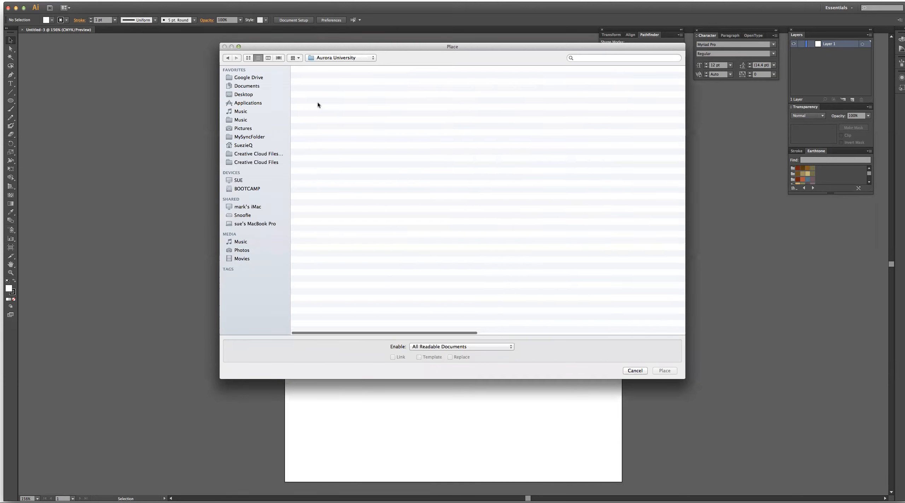
click(322, 83)
double_click(322, 84)
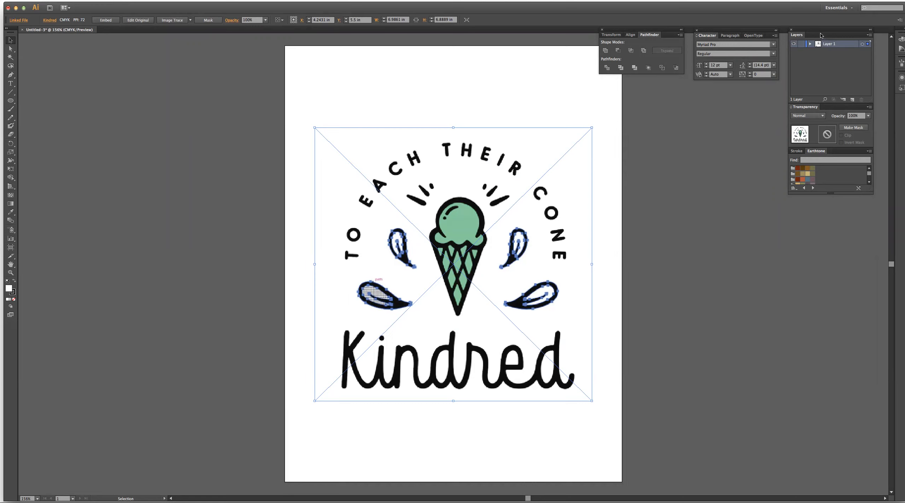
- Bring the floating Layers panel group closer to the artboard and duplicate Layer 1
drag(821, 35, 692, 140)
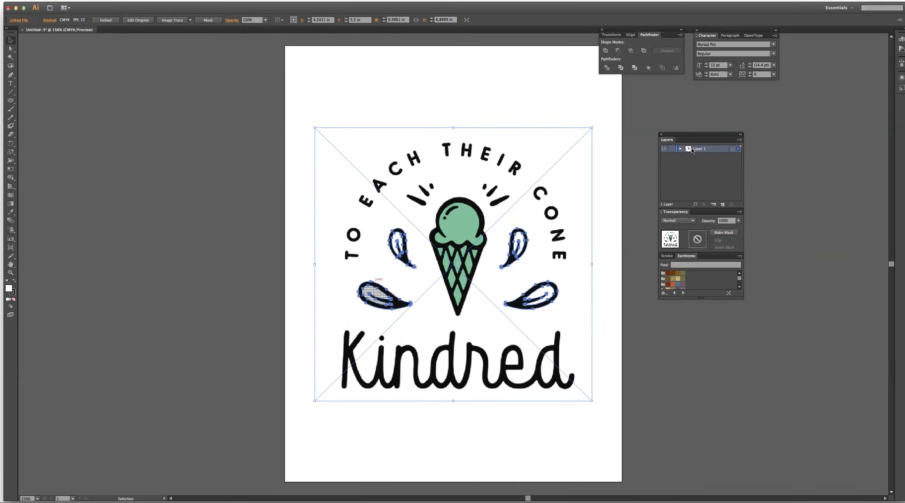
click(603, 155)
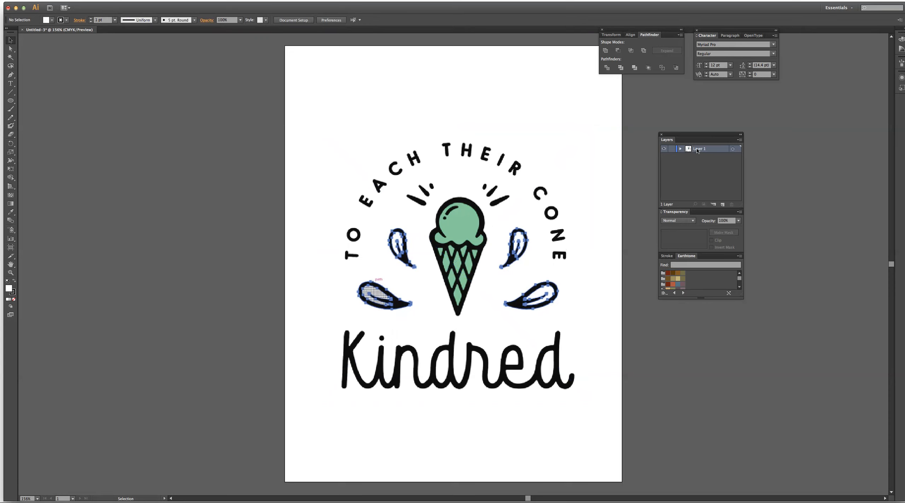
click(739, 140)
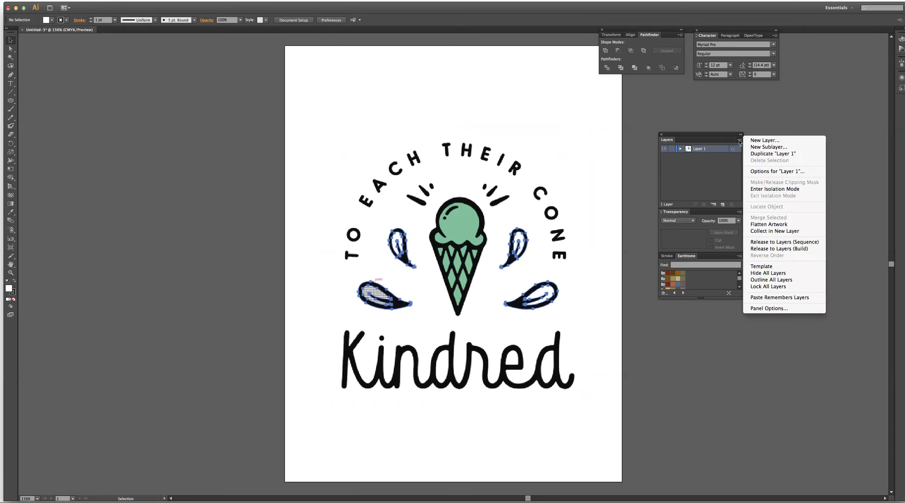
click(773, 153)
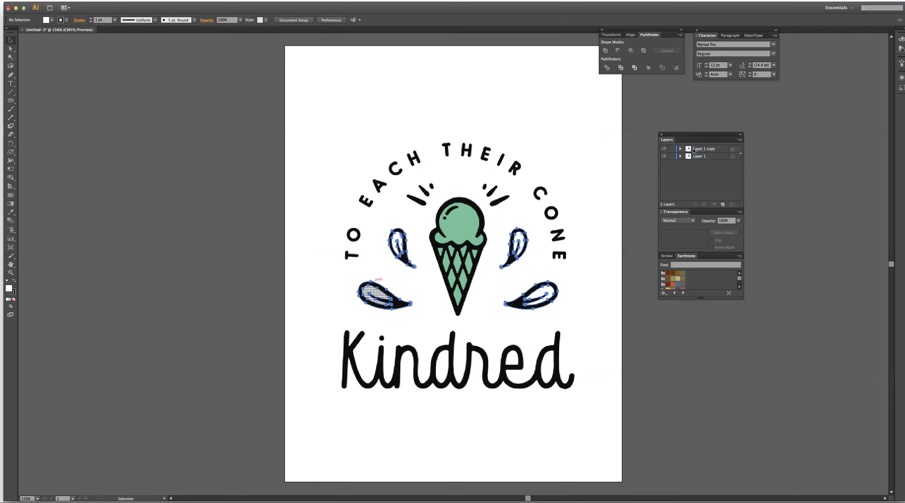
- Put the Layer 1 copy beneath Layer 1, then lock and hide the copy
drag(695, 150, 700, 165)
click(671, 157)
click(664, 150)
click(664, 149)
- Set the placed image on Layer 1 to 30% opacity and lock that layer as a tracing guide
click(520, 172)
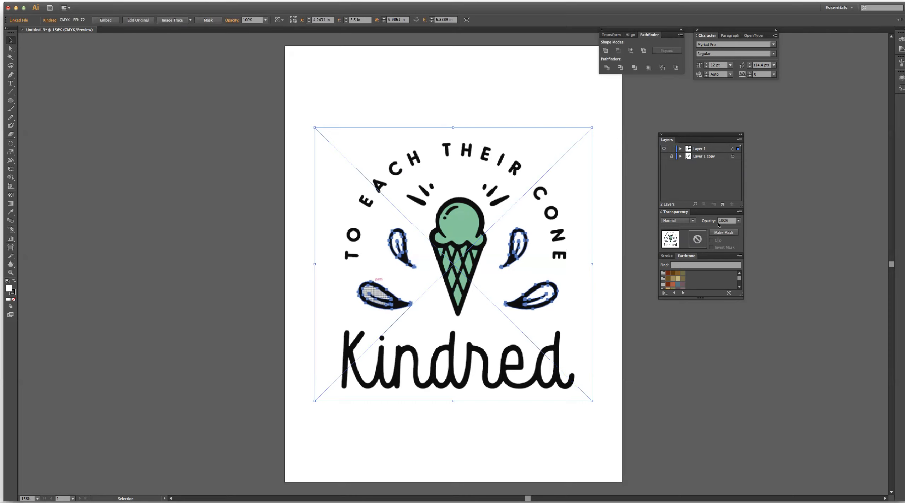
click(739, 221)
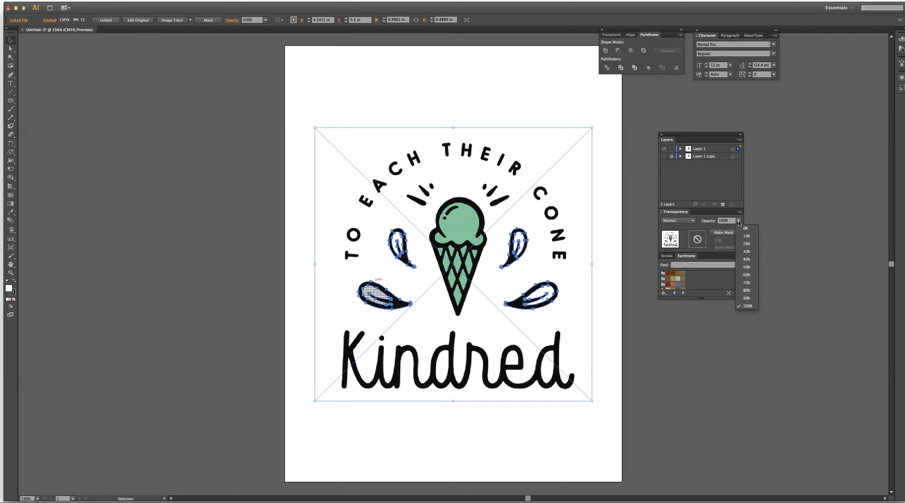
click(746, 252)
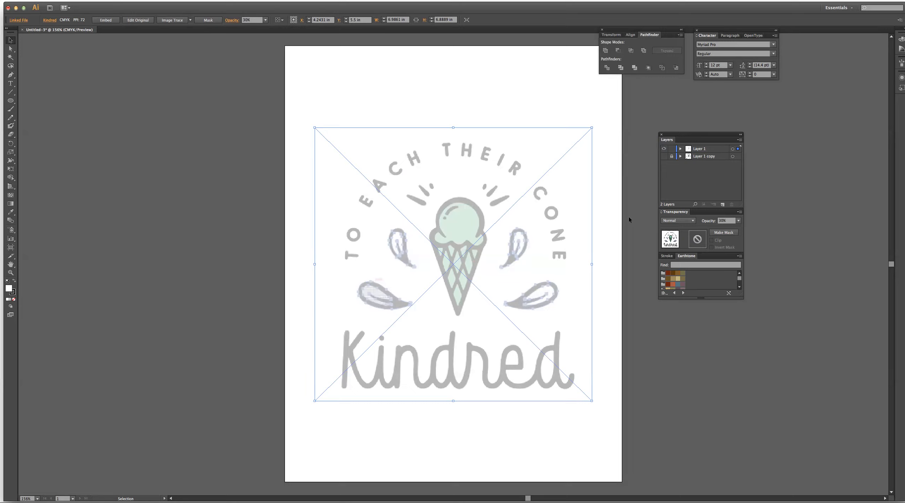
click(672, 150)
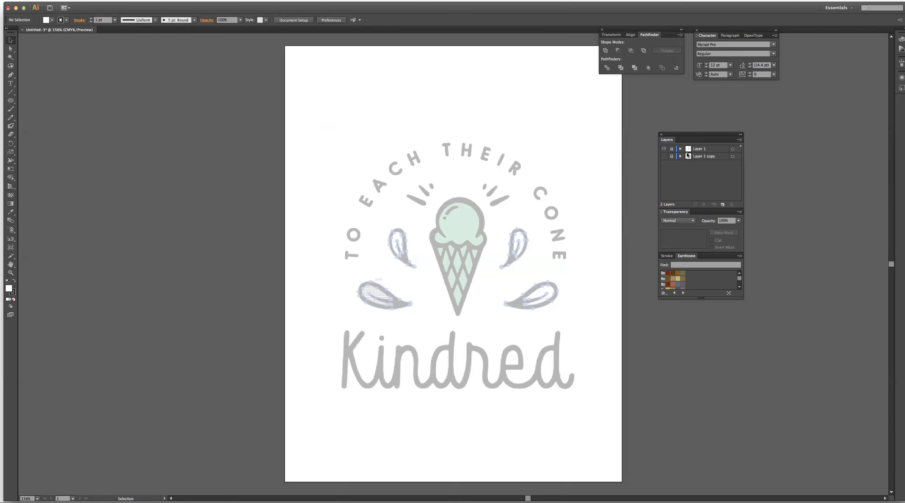
- Add a new layer above Layer 1 and name it Drawing
click(722, 204)
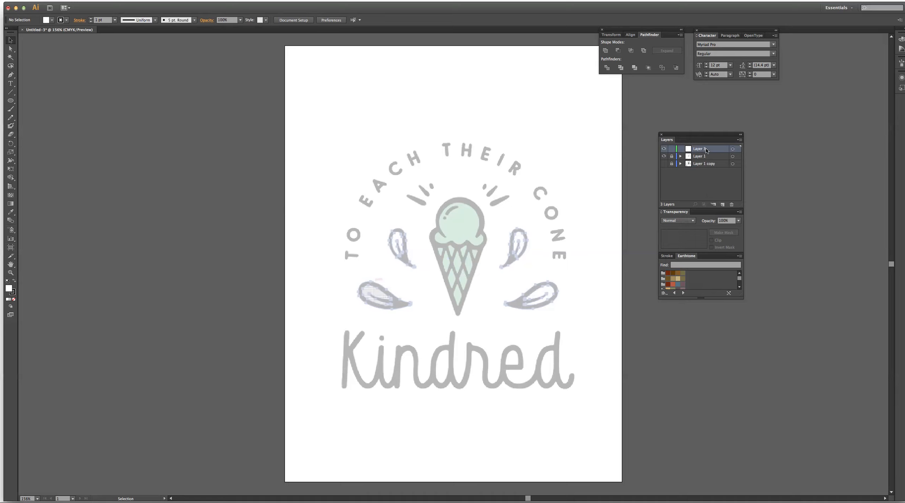
double_click(701, 149)
text(Drawing)
- Rename the hidden Layer 1 copy as Copy and make the Drawing layer active
click(707, 165)
double_click(708, 165)
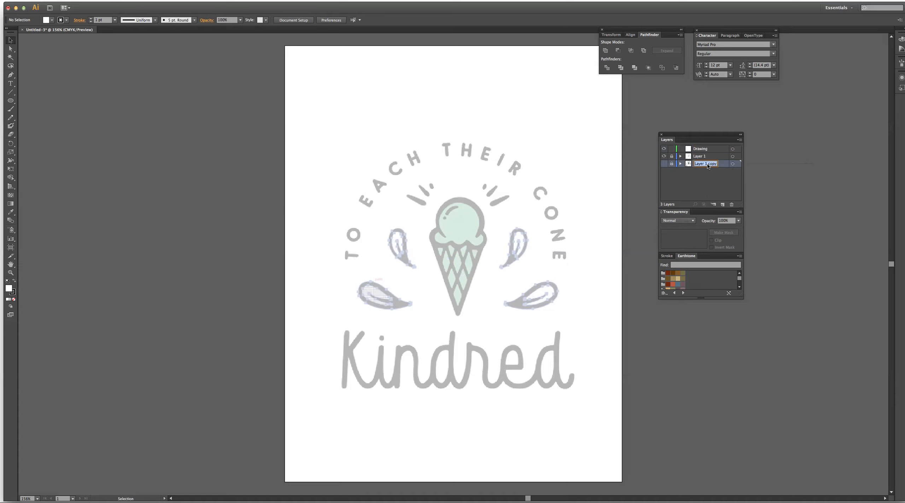
text(Copy)
click(706, 152)
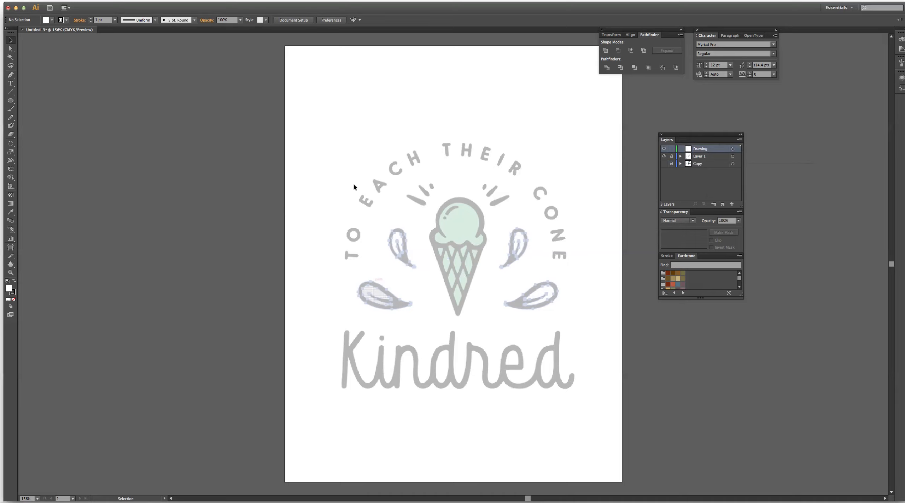
- Draw a circle about 4.91 in in diameter with the Ellipse tool, centred on the ice cream scoop
click(12, 101)
click(12, 104)
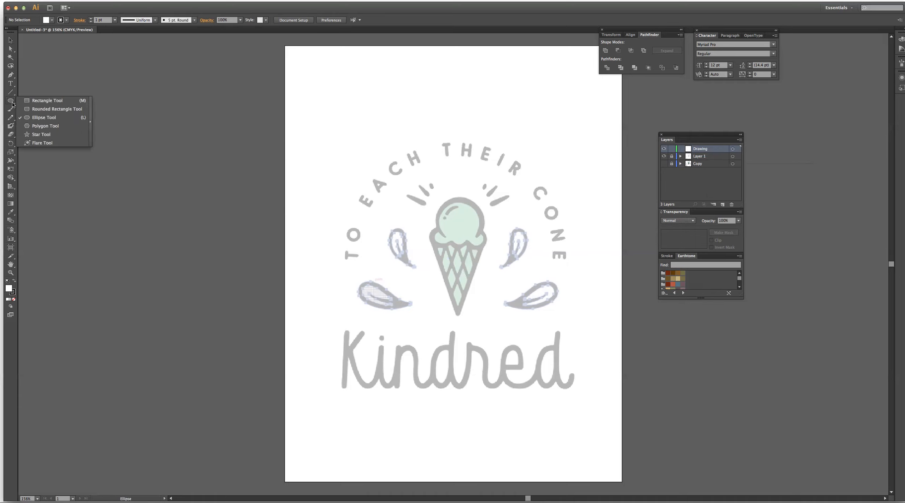
click(12, 103)
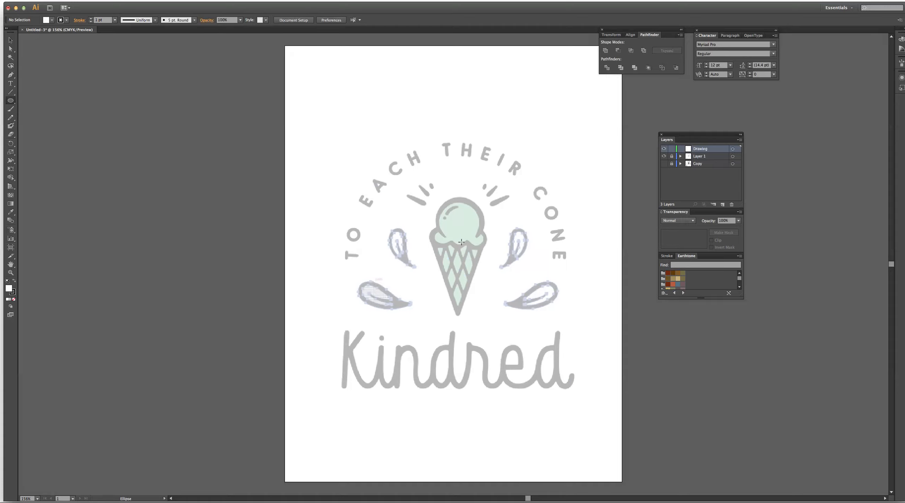
drag(459, 237, 525, 333)
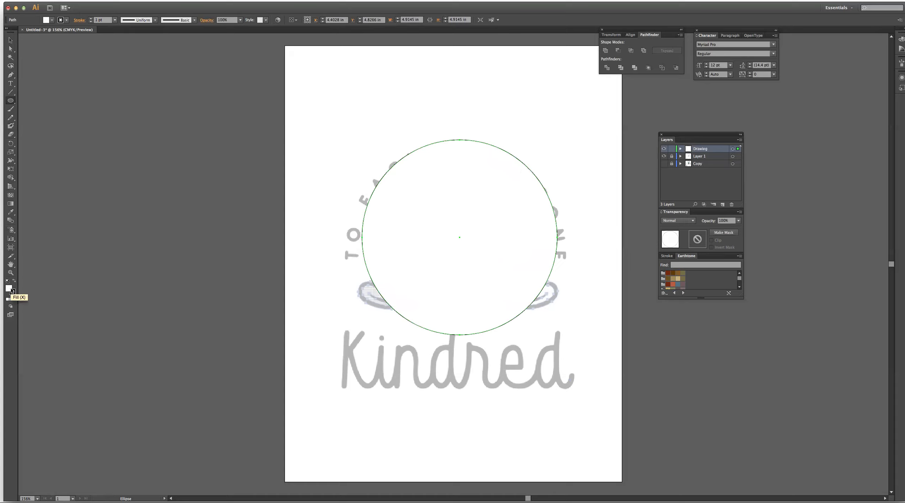
- Remove the circle's fill and move it down so its upper arc follows the base of the curved lettering
click(14, 299)
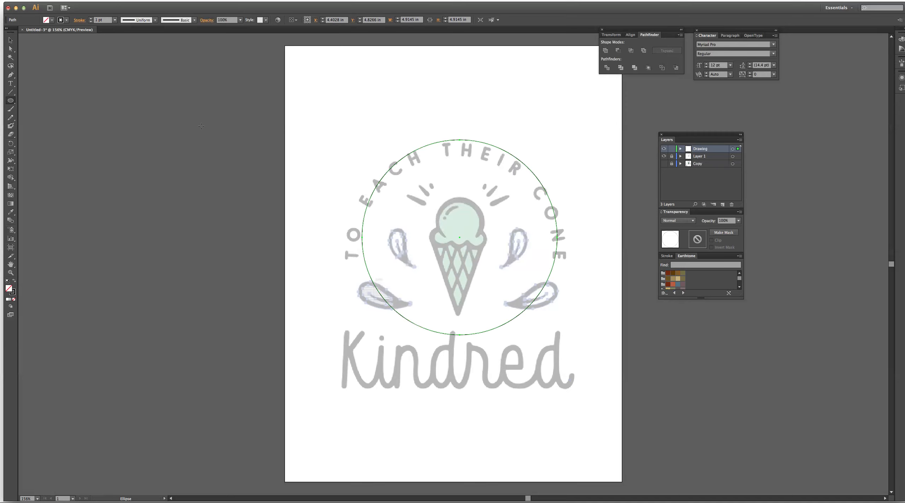
click(11, 40)
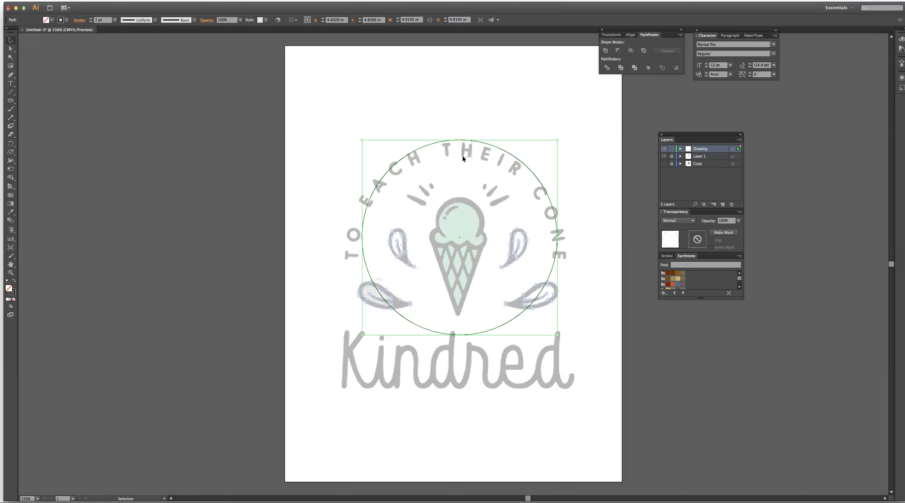
drag(481, 145, 481, 165)
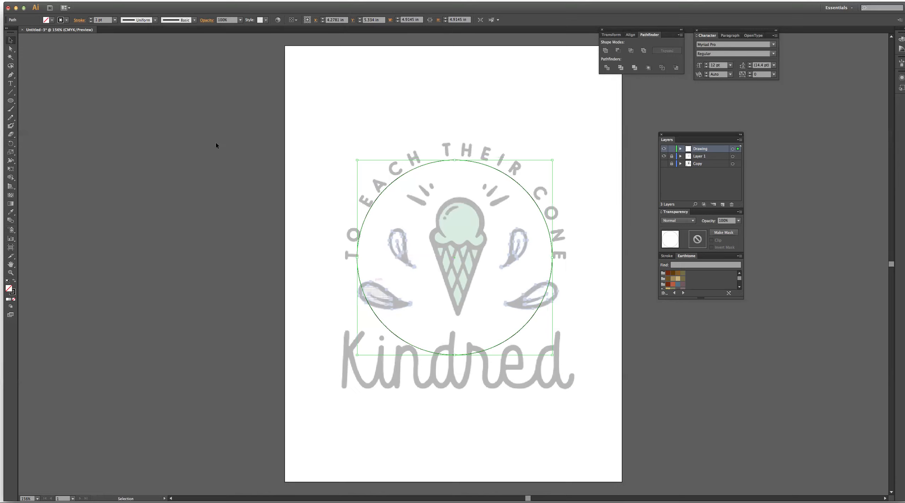
- Add the text TO EACH THEIR CONE along the circle's upper-left arc with the Type on a Path tool
click(12, 85)
click(12, 85)
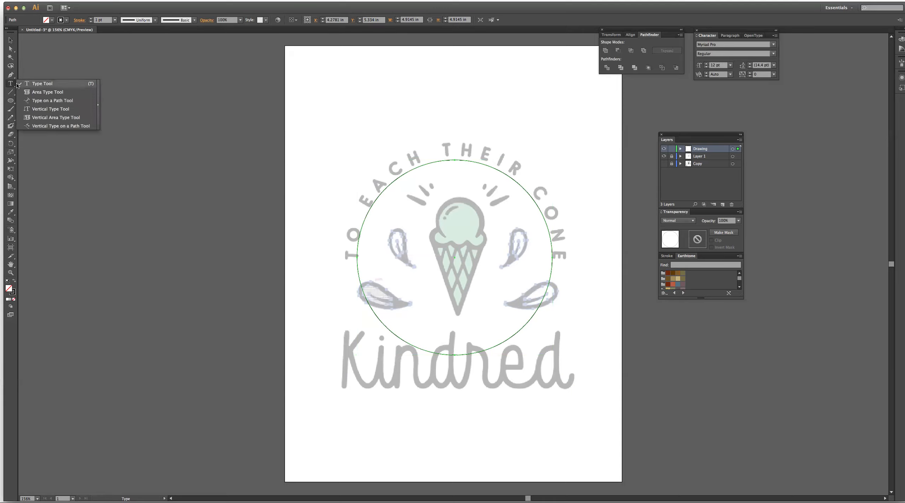
click(42, 100)
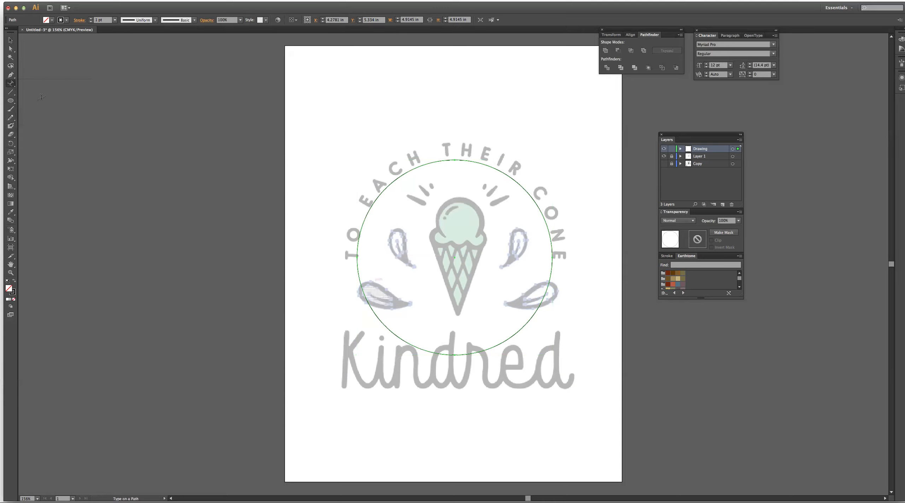
click(361, 228)
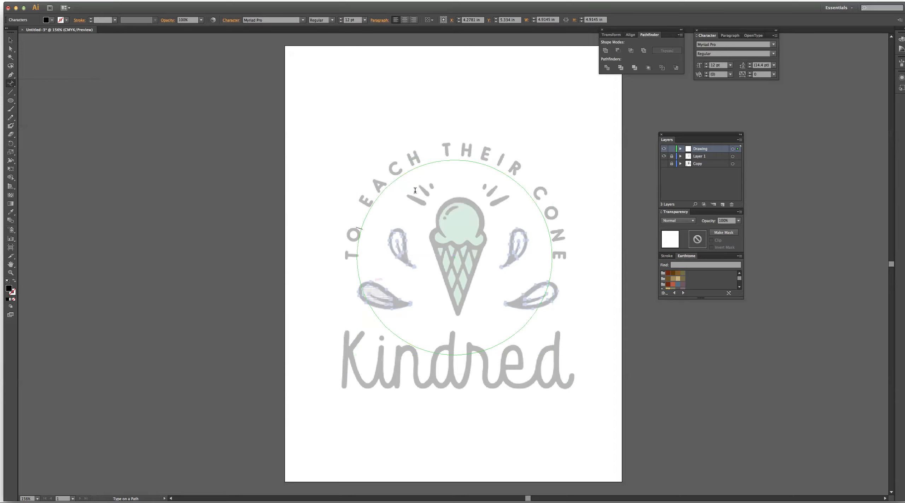
text(TO EACH THEIR CONE)
- Dock the Character panel beneath Pathfinder and set all of the curved text to the Helvetica font family
drag(391, 180, 357, 228)
triple_click(362, 221)
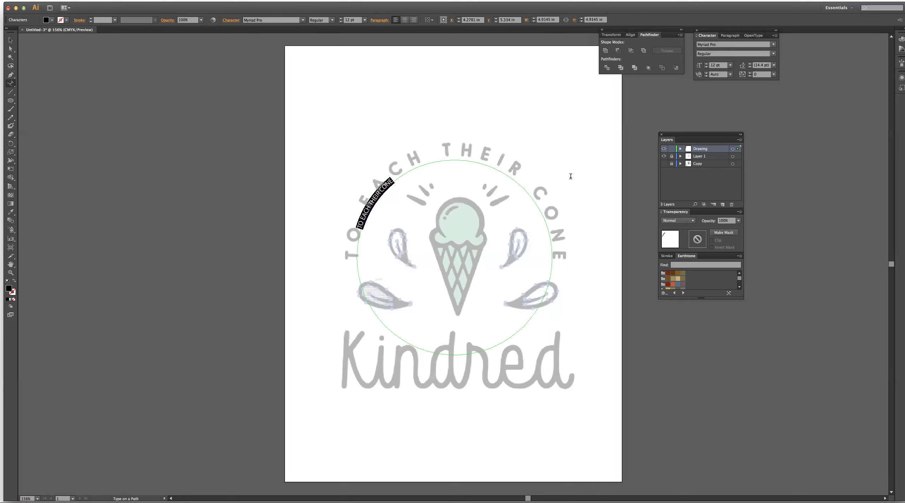
drag(707, 36, 692, 84)
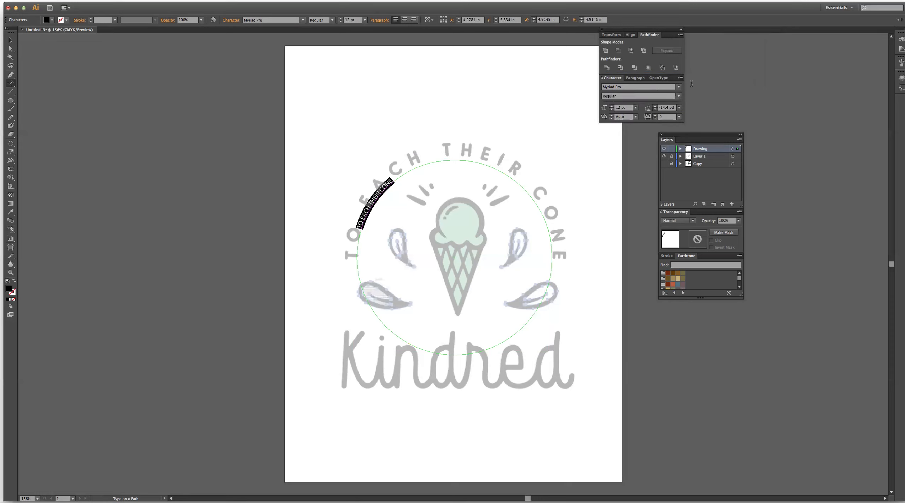
click(659, 87)
text(Helvetica)
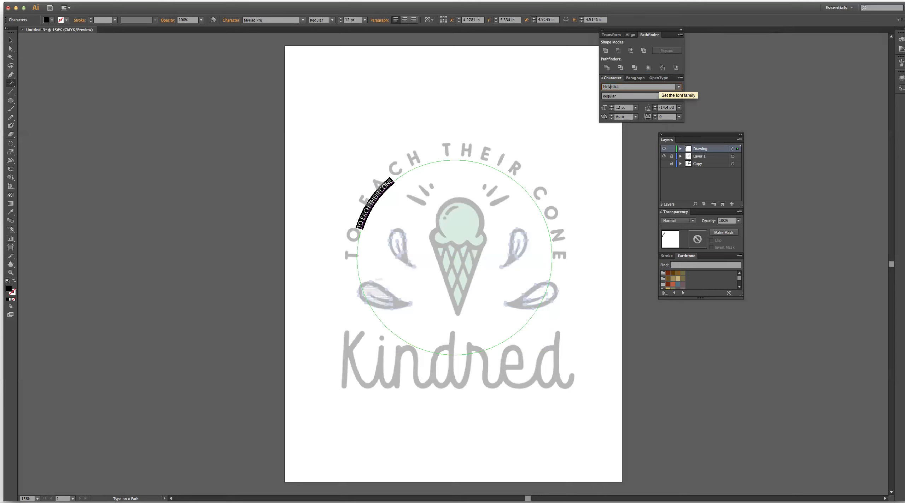
key(Return)
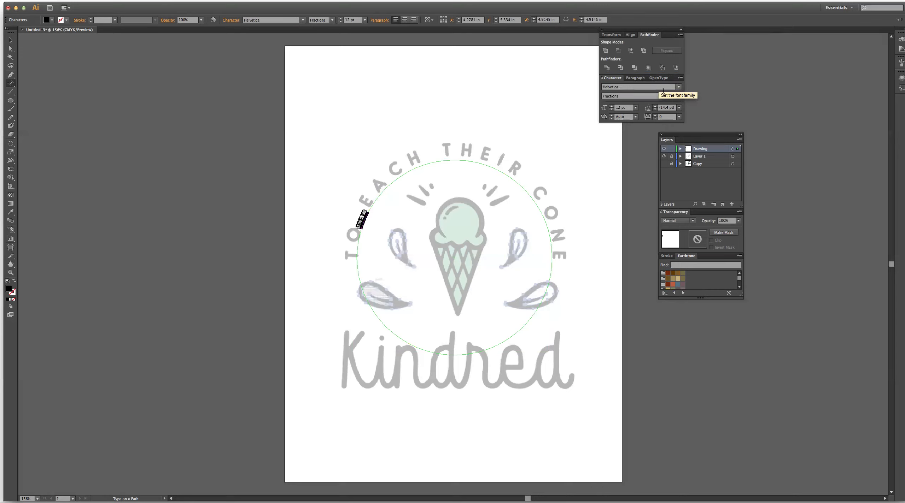
- Set the curved text's font style to Bold Narrow, keeping the Helvetica family
click(678, 95)
click(689, 81)
click(679, 87)
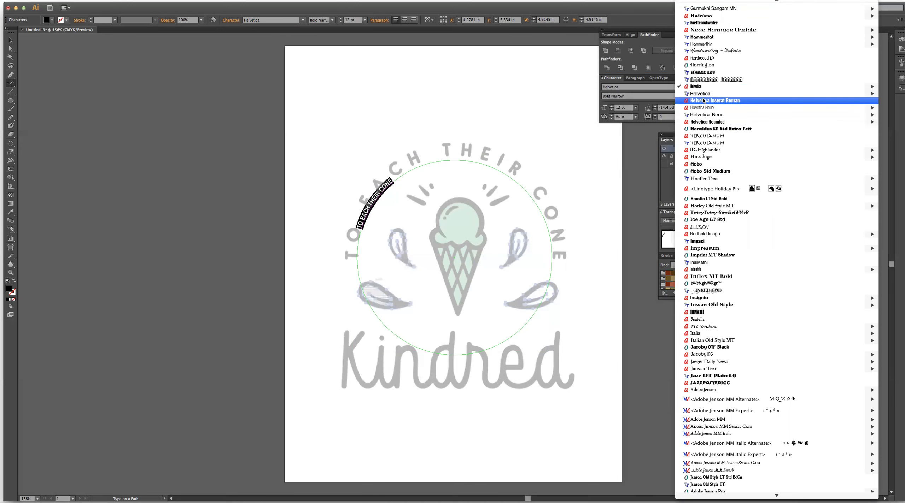
mouse_move(706, 95)
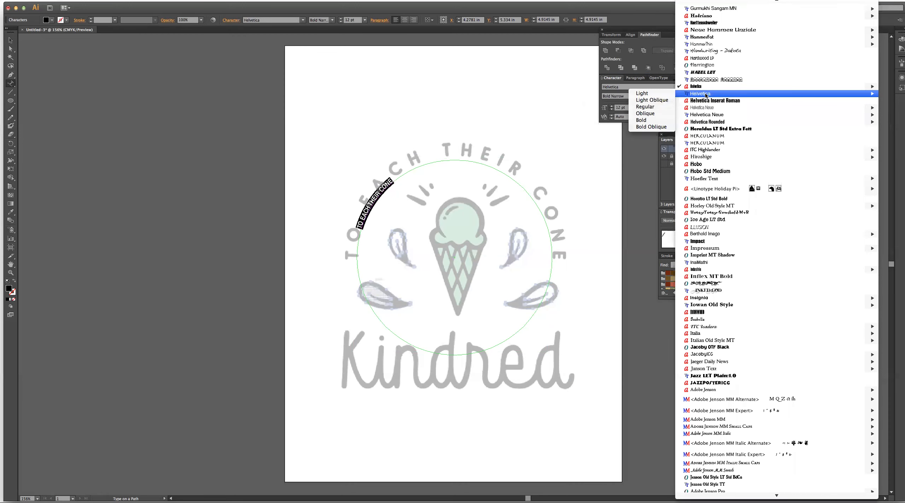
click(705, 95)
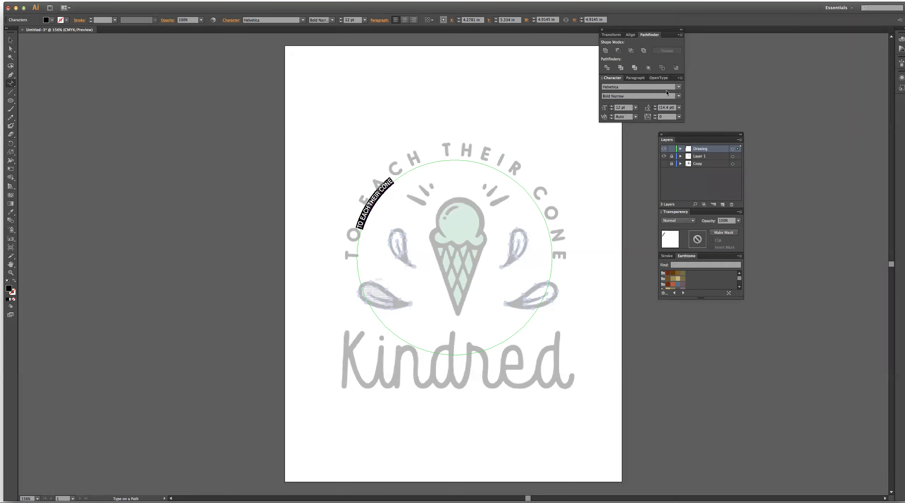
- Try font sizes of 72, 48, 36 and 24 pt on the curved text against the faded lettering
click(635, 107)
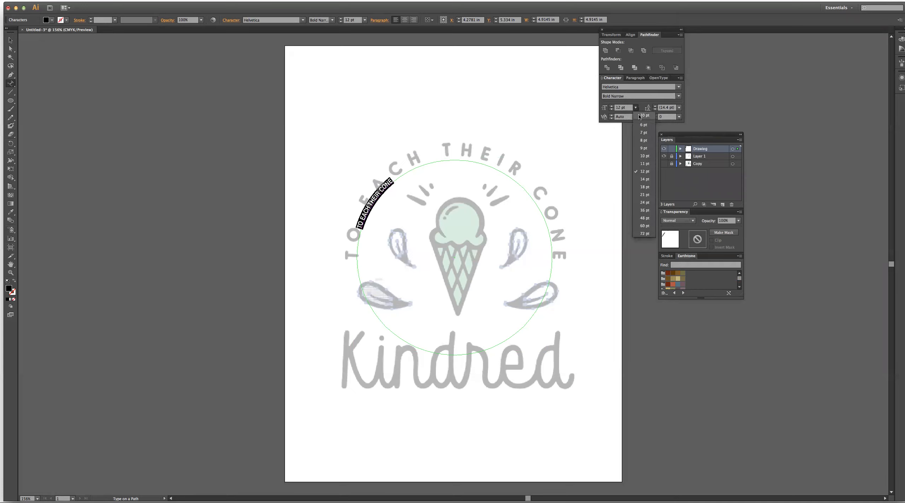
click(645, 234)
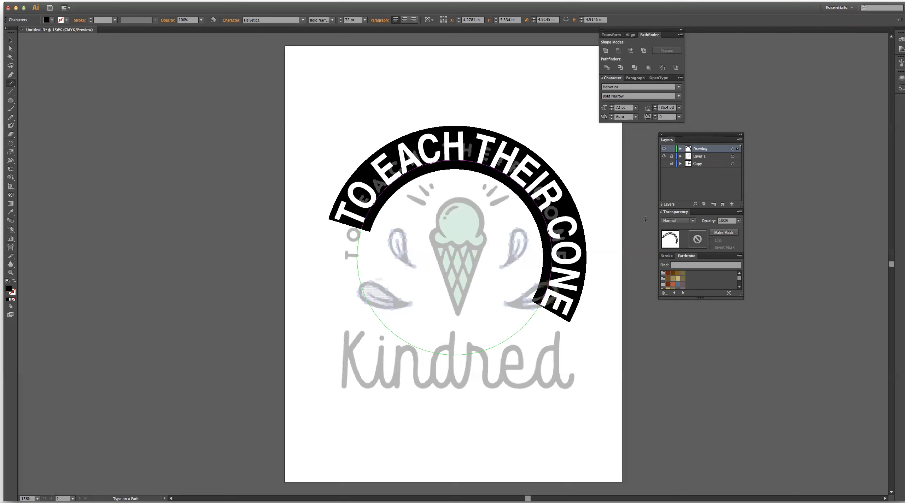
click(635, 108)
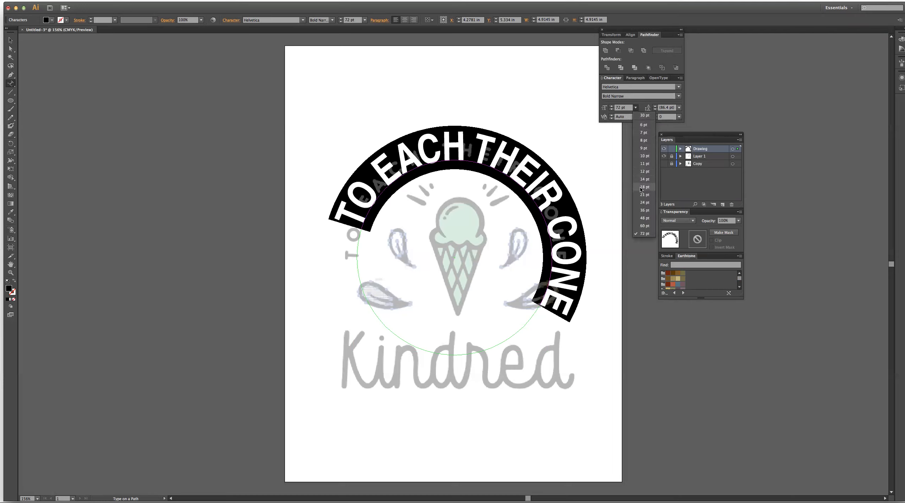
click(644, 218)
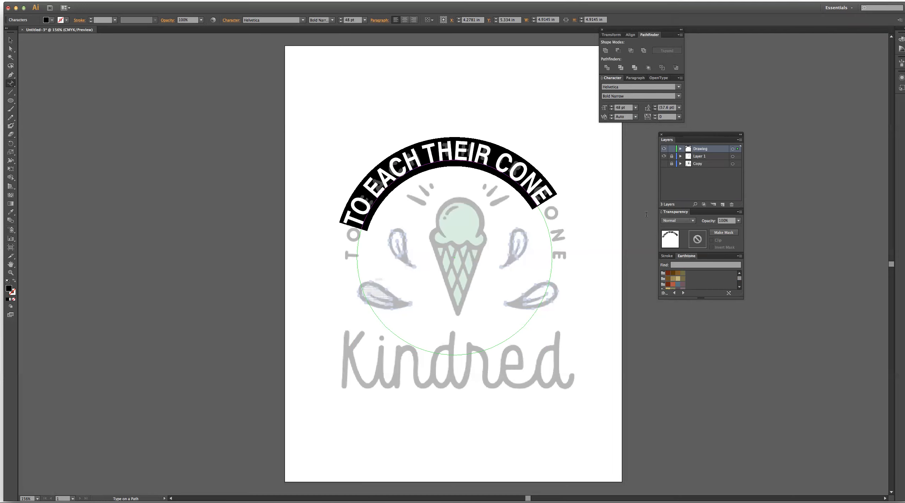
click(636, 107)
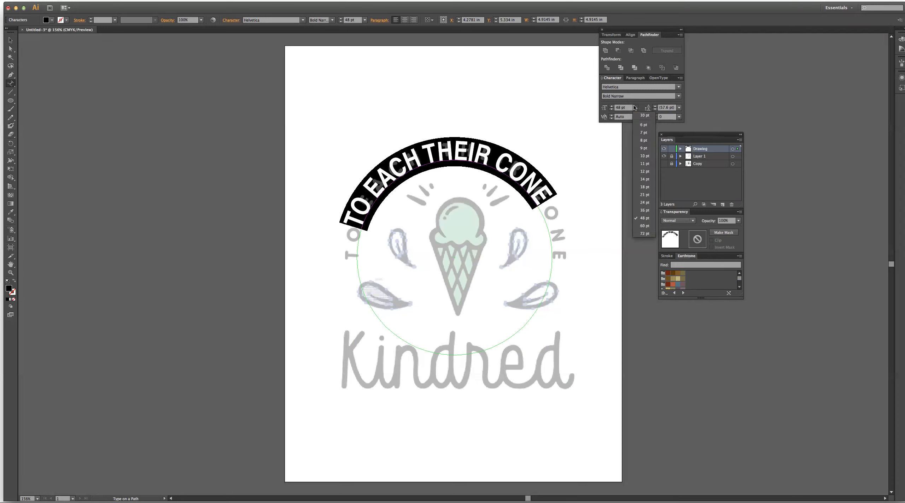
click(643, 211)
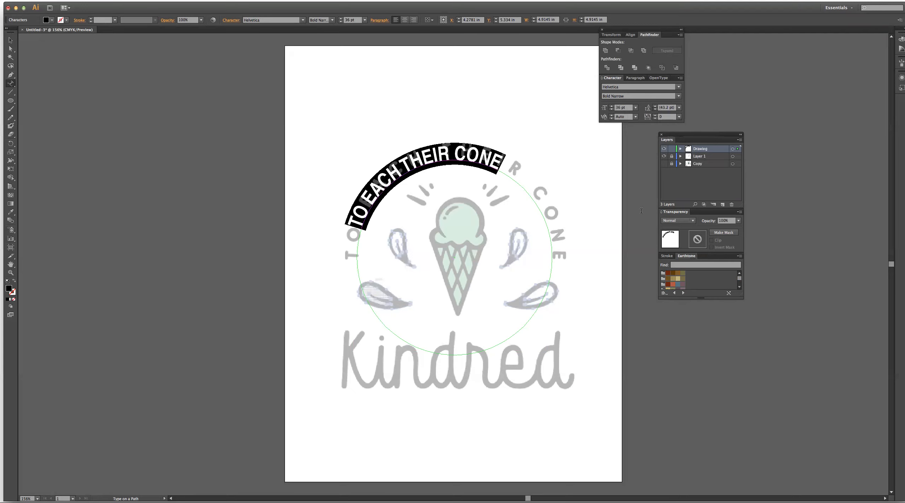
click(635, 107)
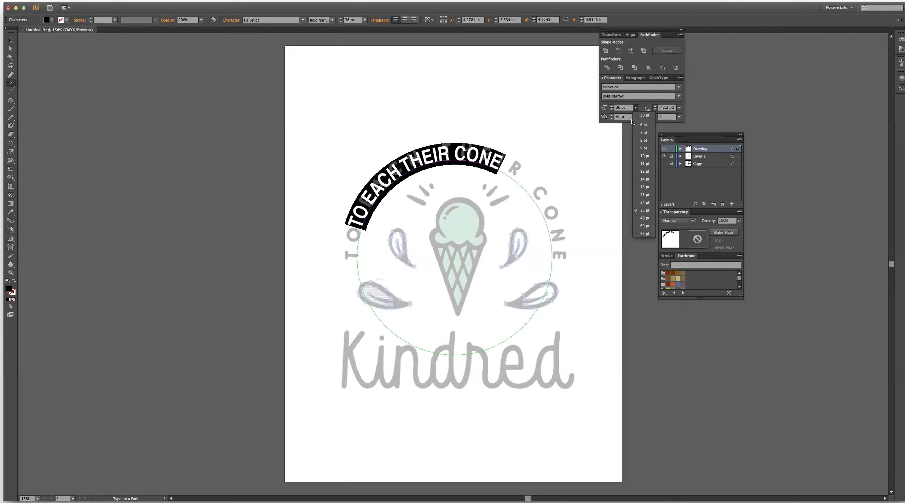
click(644, 203)
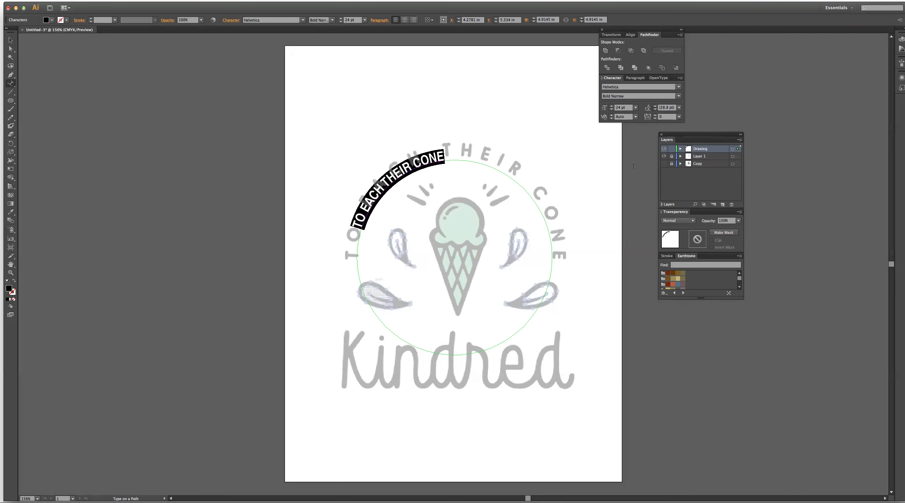
- Set the curved text's font size to 30 pt and its font to Helvetica Rounded Bold
double_click(620, 108)
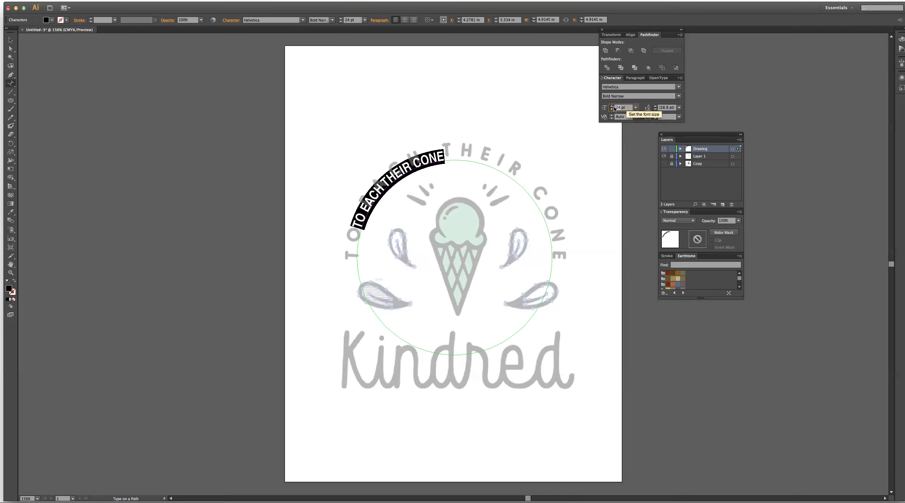
text(30)
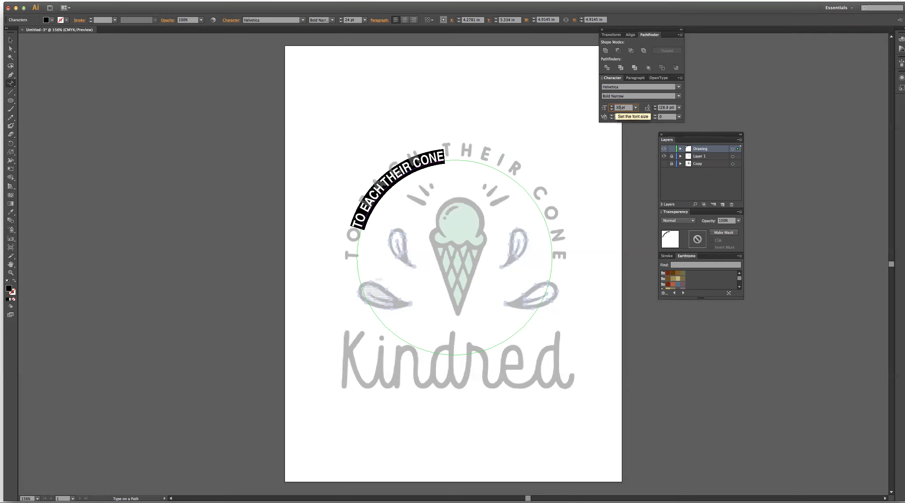
key(Return)
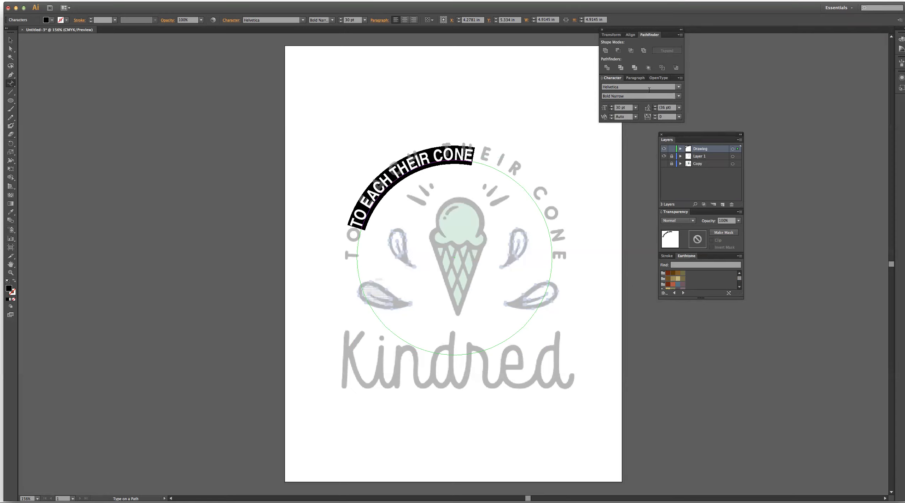
click(679, 87)
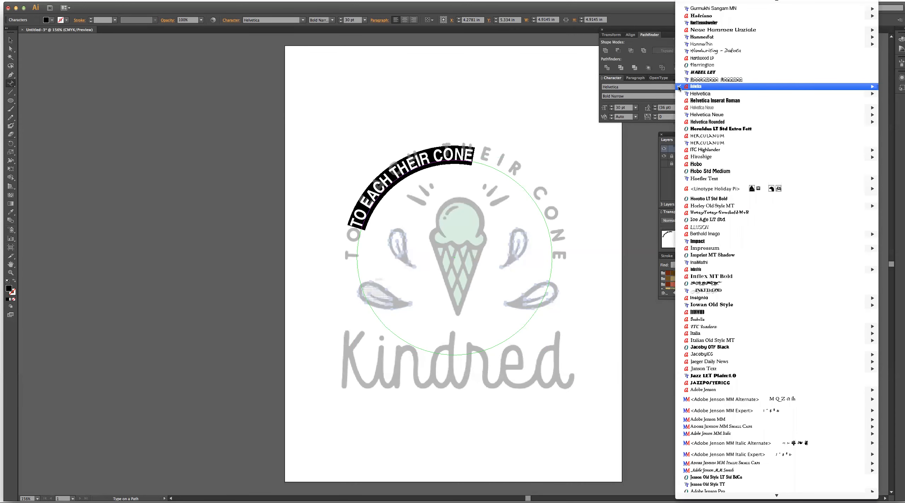
mouse_move(687, 124)
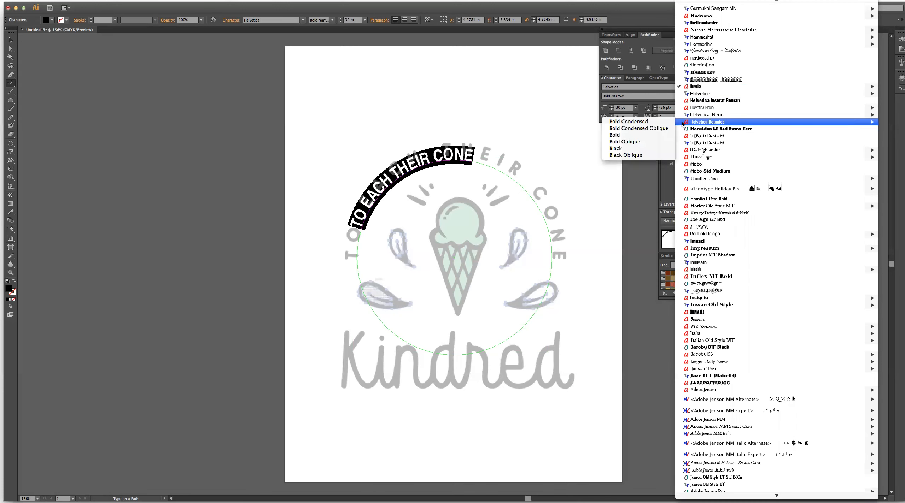
click(653, 135)
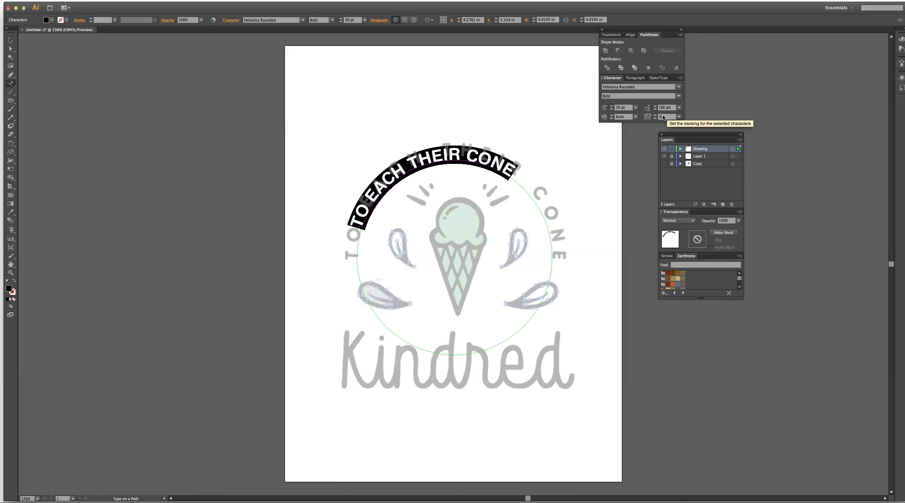
- Try tracking values of 200, 250, 300, 325 and 350 on the curved text
click(679, 117)
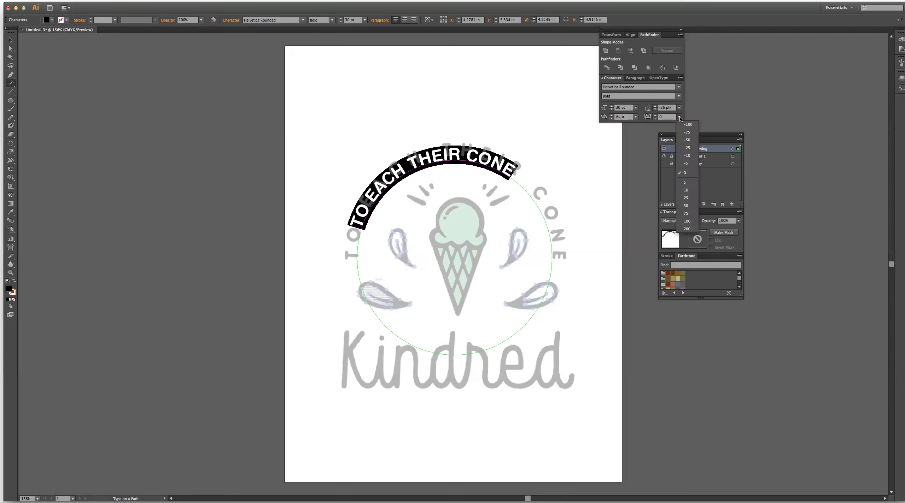
click(687, 229)
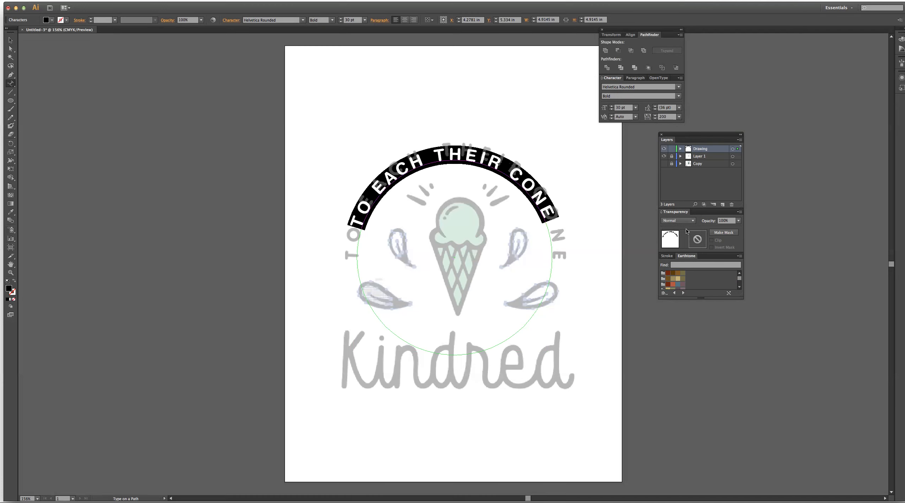
click(655, 118)
text(2)
key(Return)
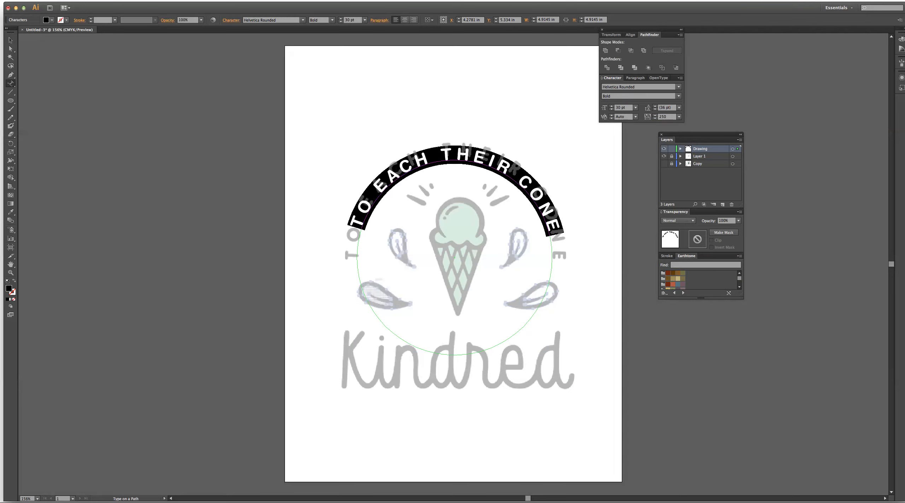
click(668, 117)
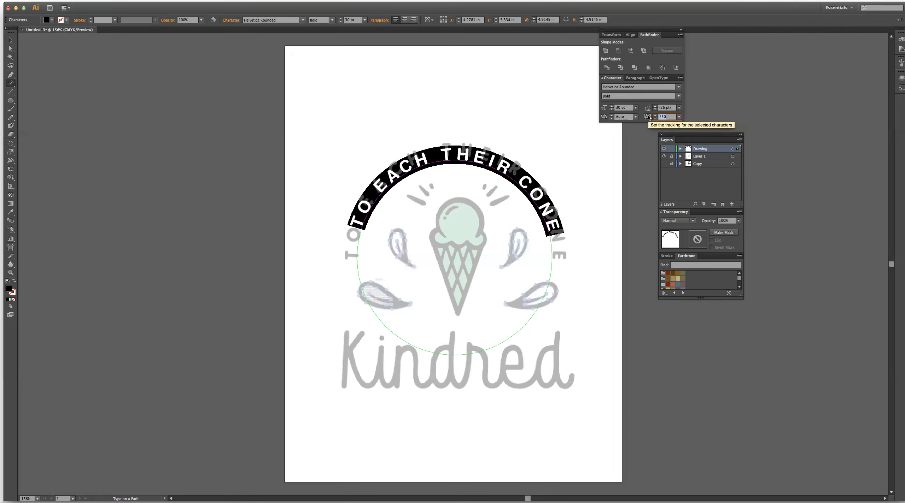
text(300)
key(Return)
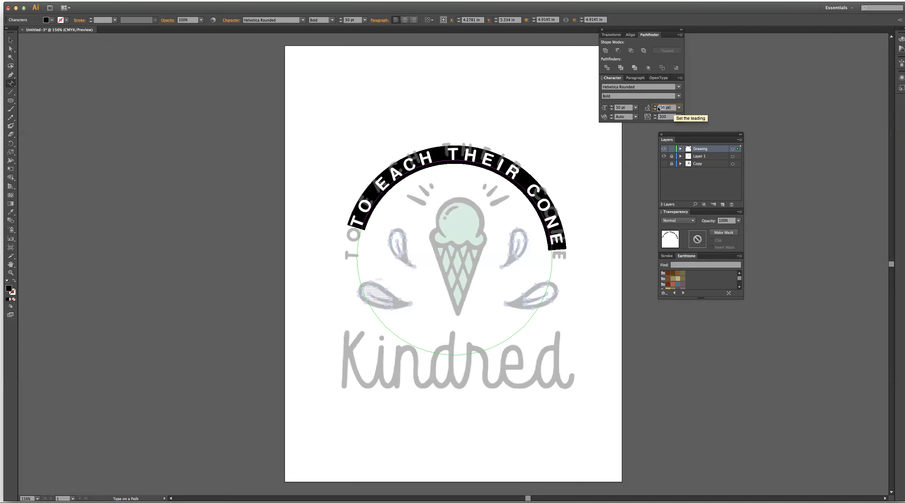
click(664, 118)
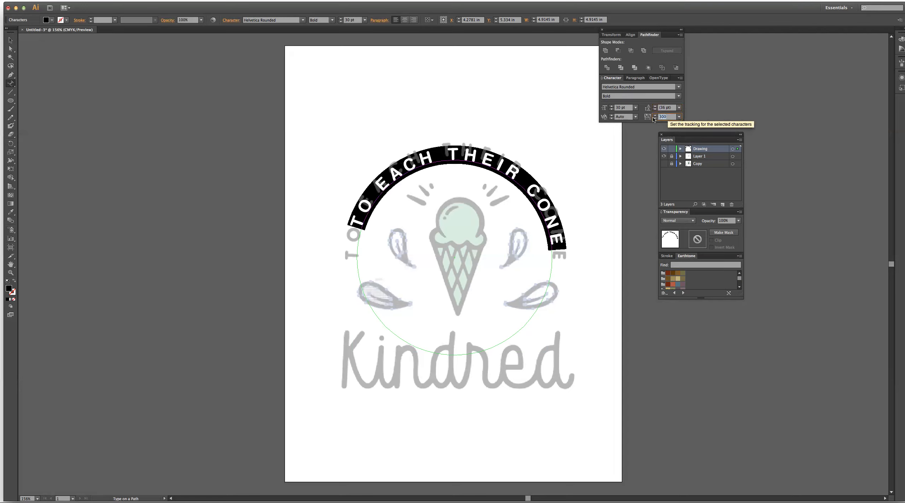
text(325)
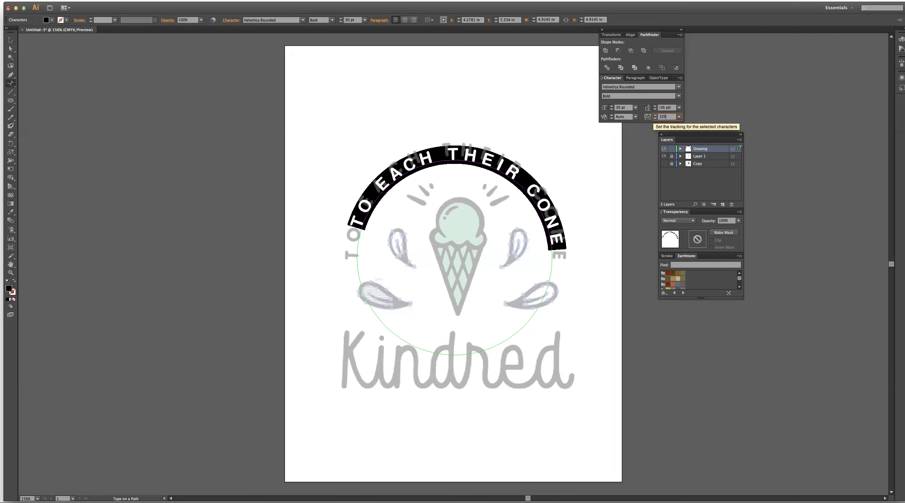
key(Return)
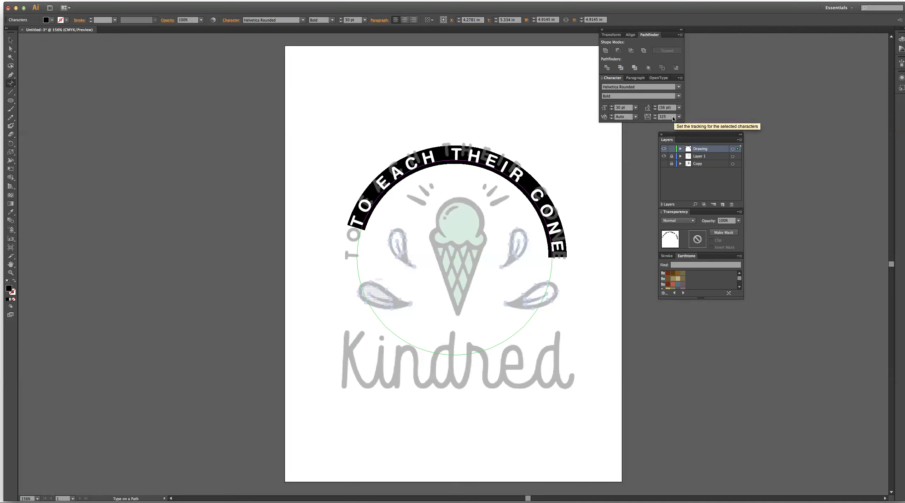
click(649, 116)
text(3)
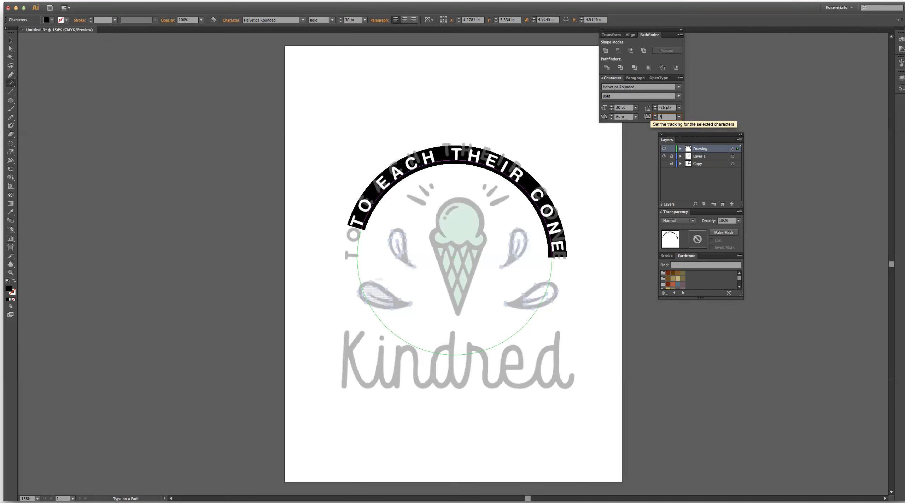
text(50)
key(Return)
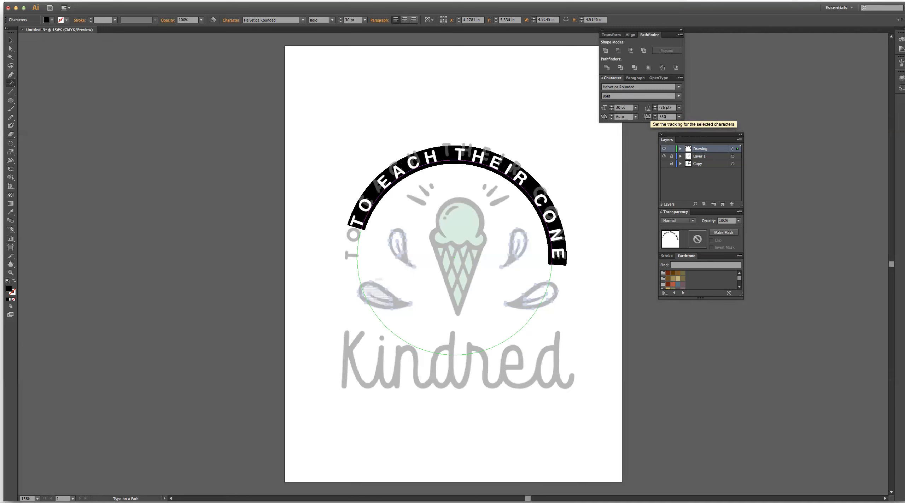
- Set the curved text's tracking to 400
click(646, 117)
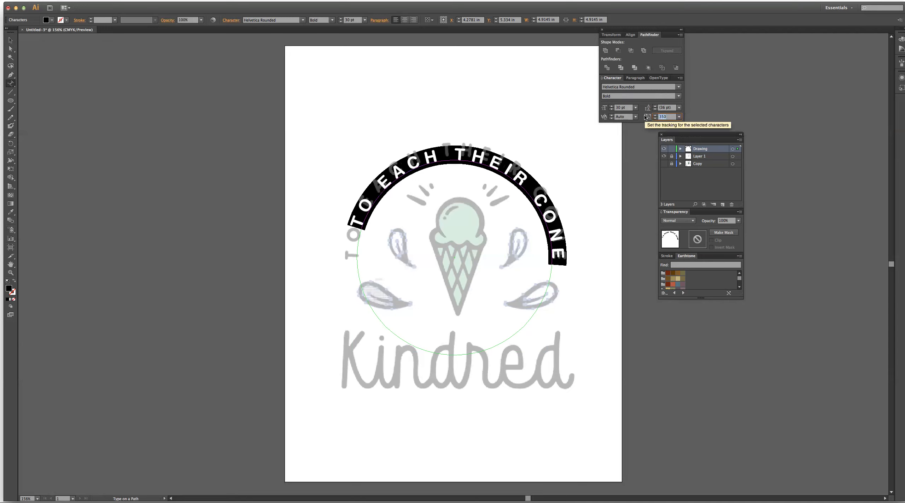
text(400)
key(Return)
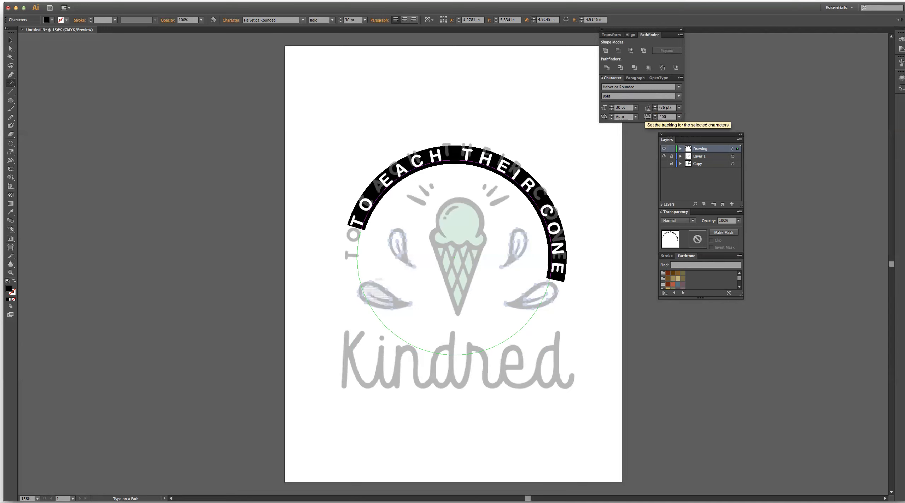
- Slide the curved text's start point counterclockwise along the circle so its first T sits over the faded T of TO
click(11, 41)
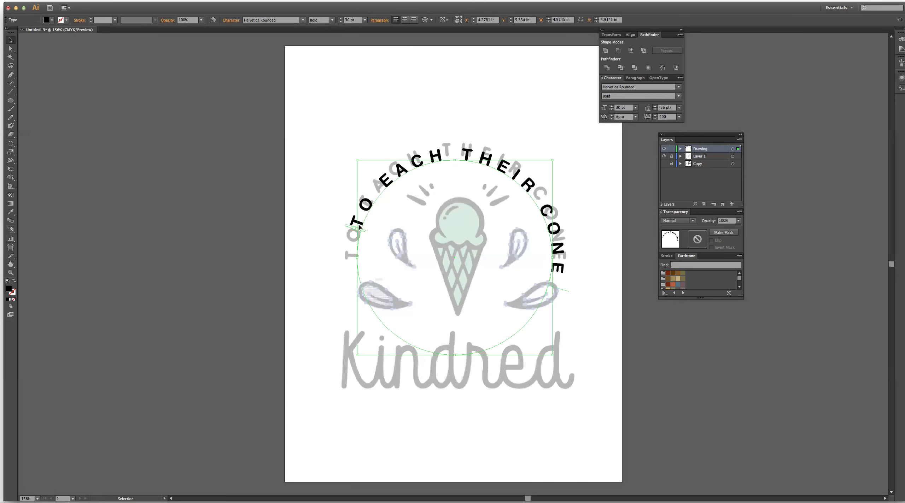
key(t)
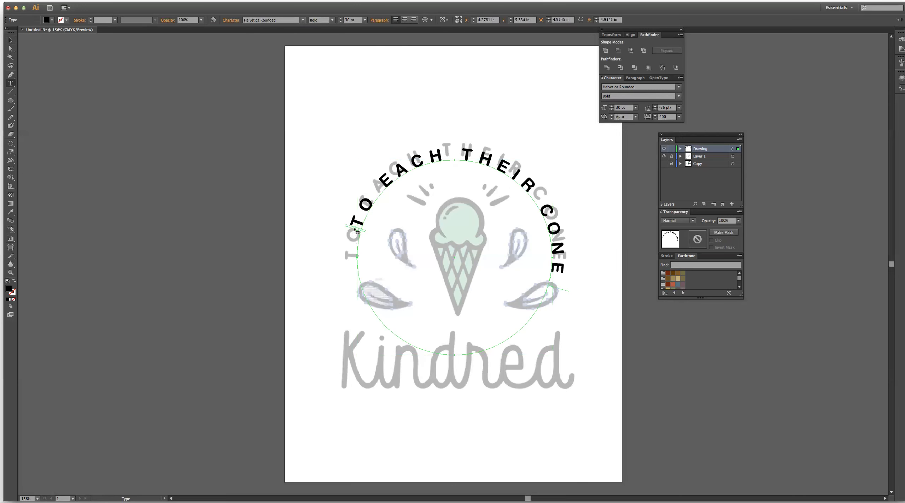
key(v)
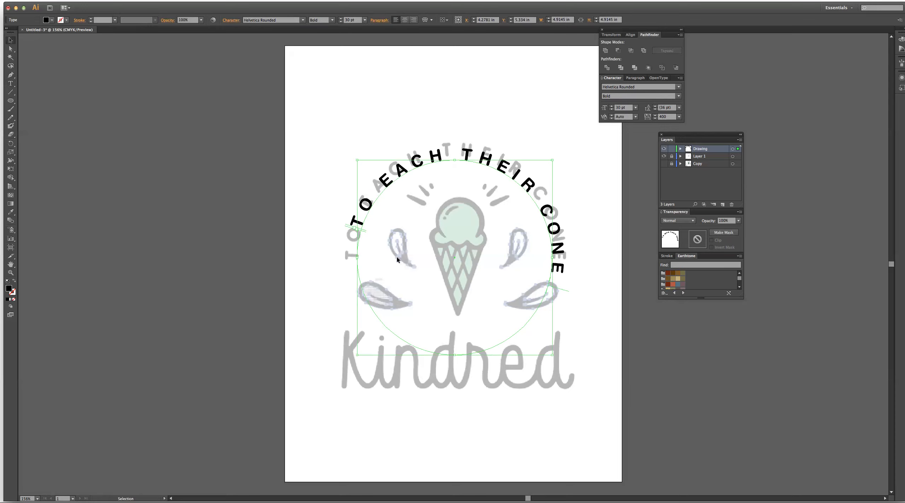
key(t)
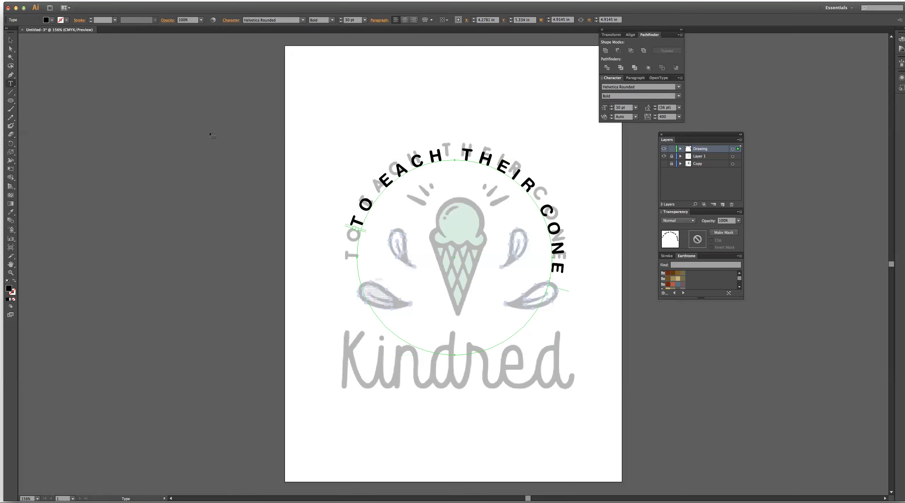
click(10, 39)
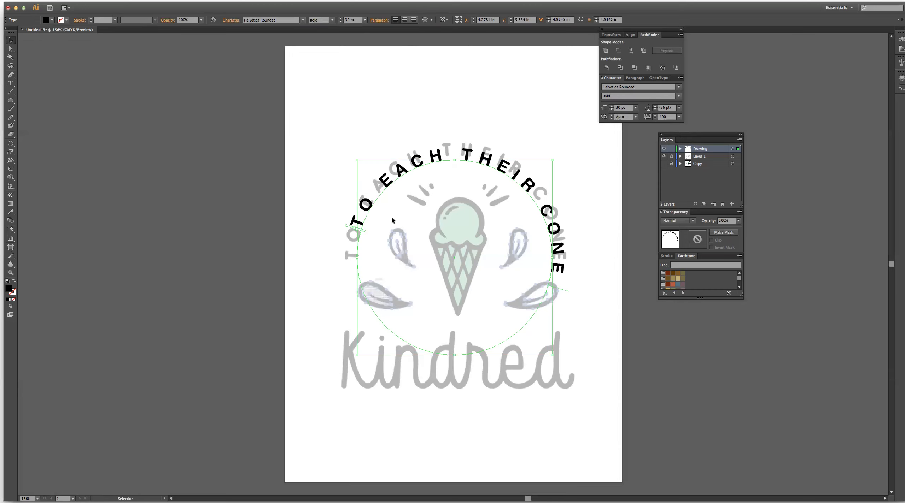
key(a)
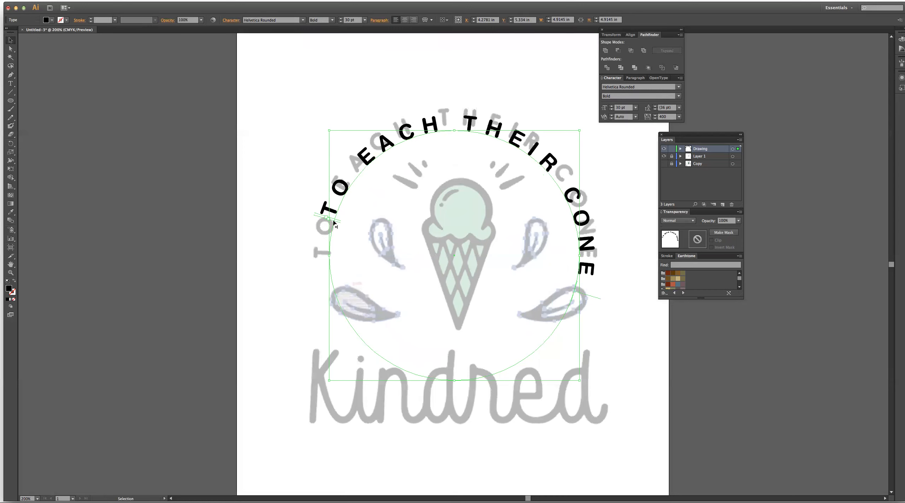
drag(334, 222, 320, 261)
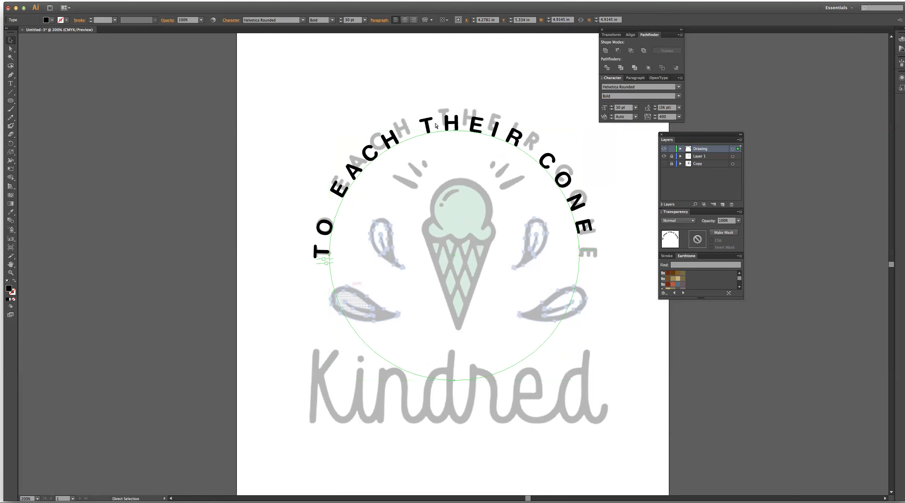
- Show the rulers and place a horizontal guide across the artwork at the outer edge of the curved text's first T
key(super+r)
drag(471, 37, 465, 257)
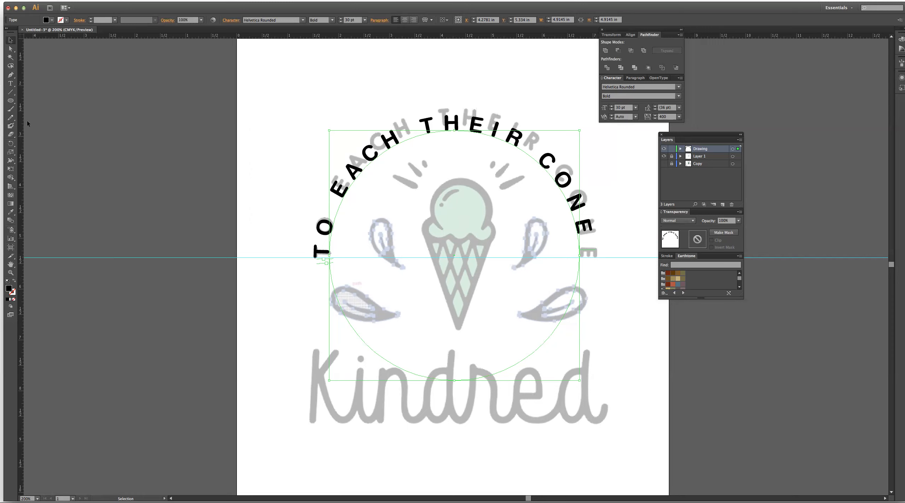
- Set the font size of the whole curved text to 32 pt after trying 34 pt, and deselect it
click(10, 84)
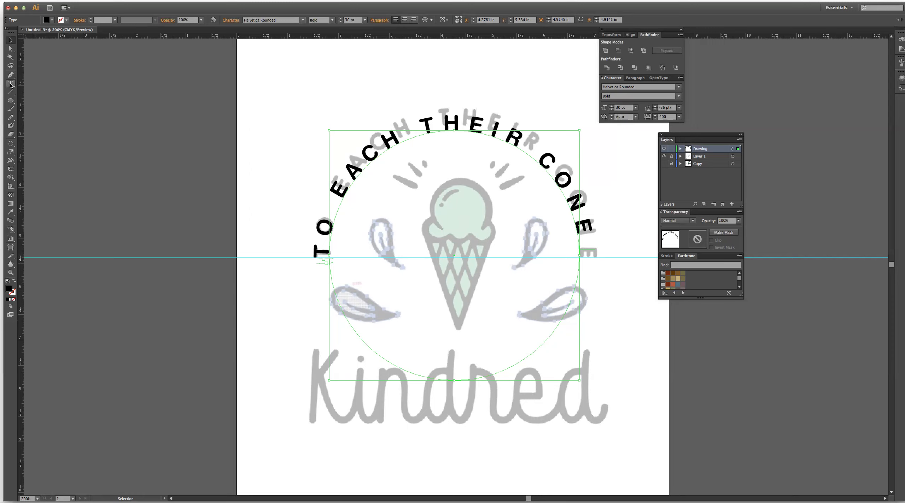
click(437, 115)
triple_click(438, 115)
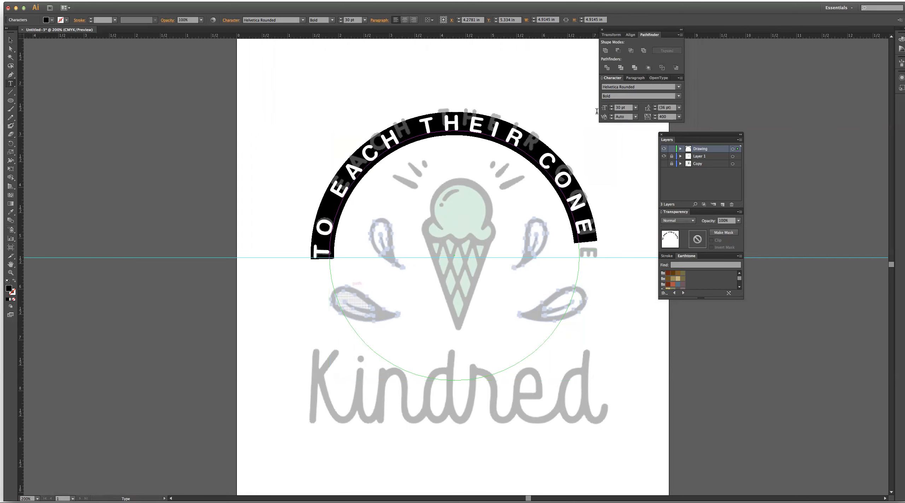
click(623, 108)
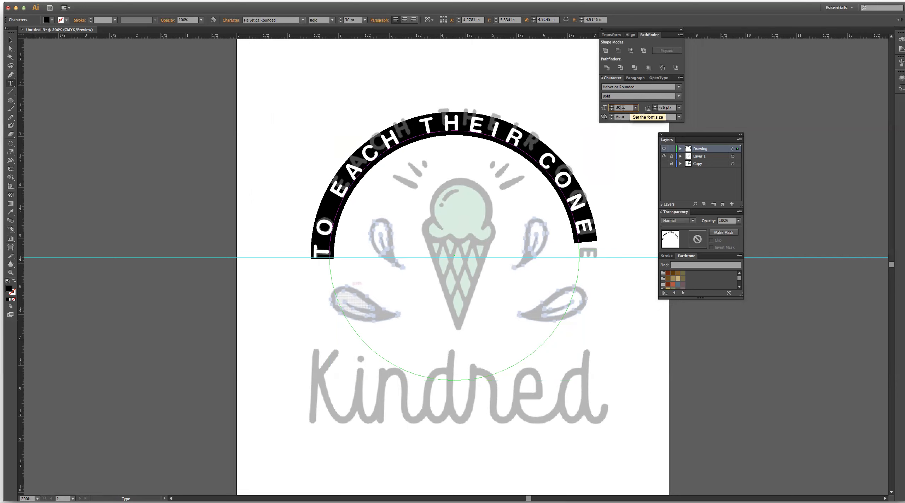
key(BackSpace)
key(Return)
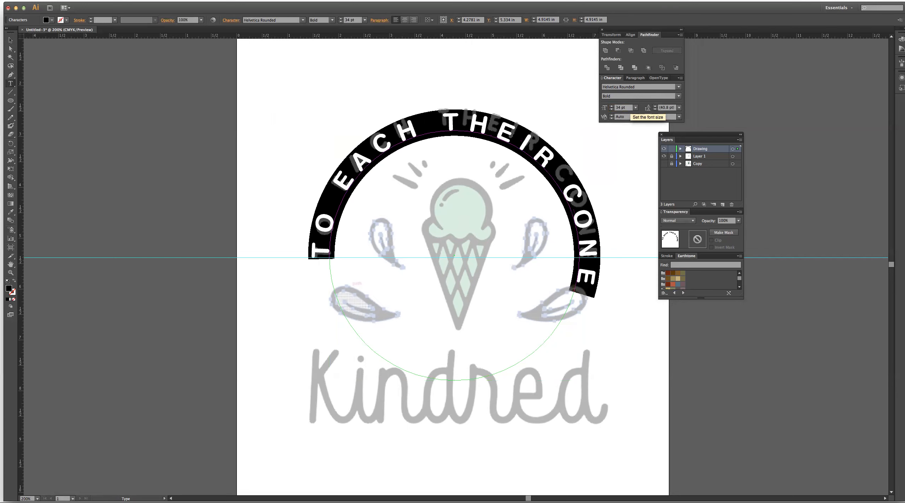
click(619, 108)
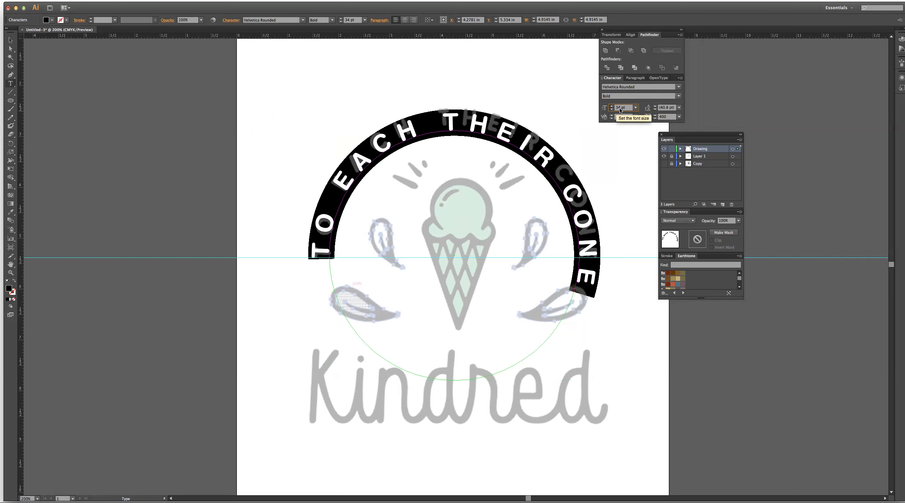
key(Return)
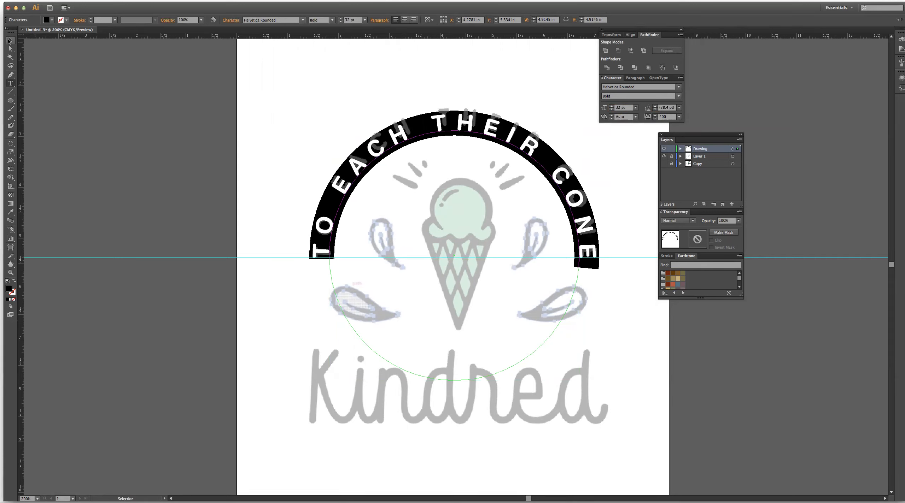
click(10, 41)
click(331, 73)
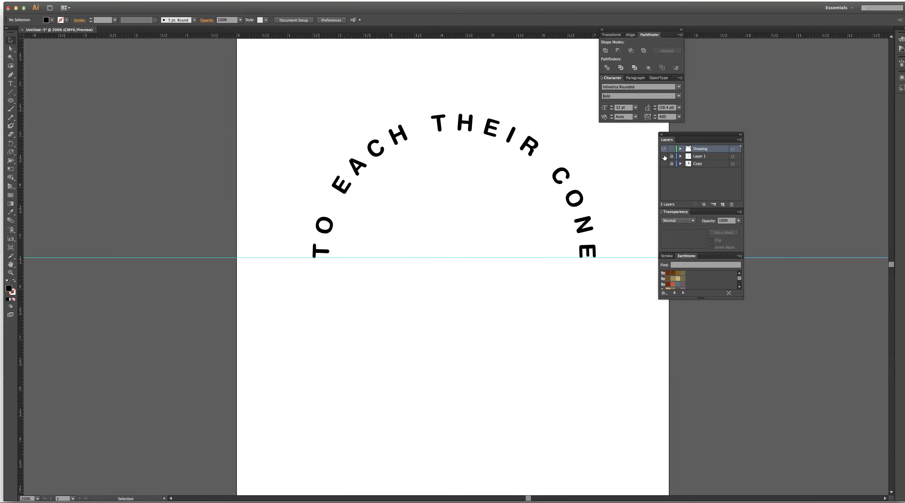
- Show and unlock the Copy layer, hide the Drawing layer and Layer 1, and make Copy the active layer
click(664, 157)
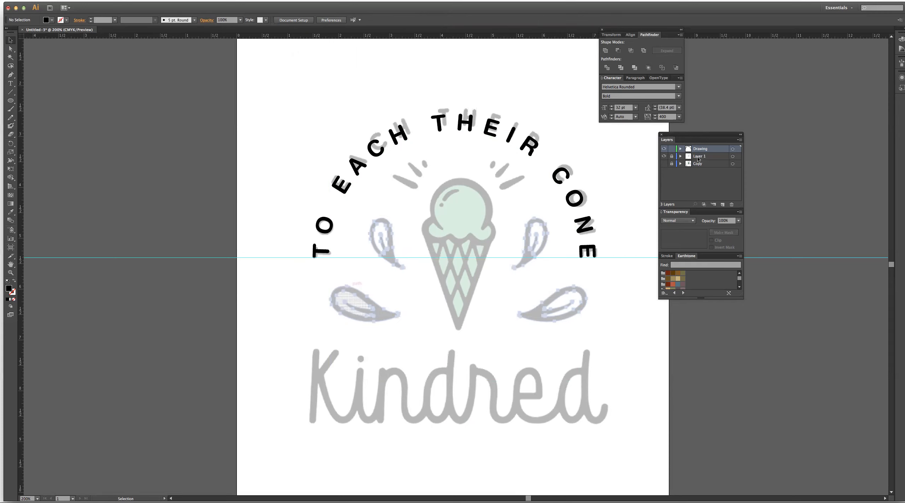
click(663, 164)
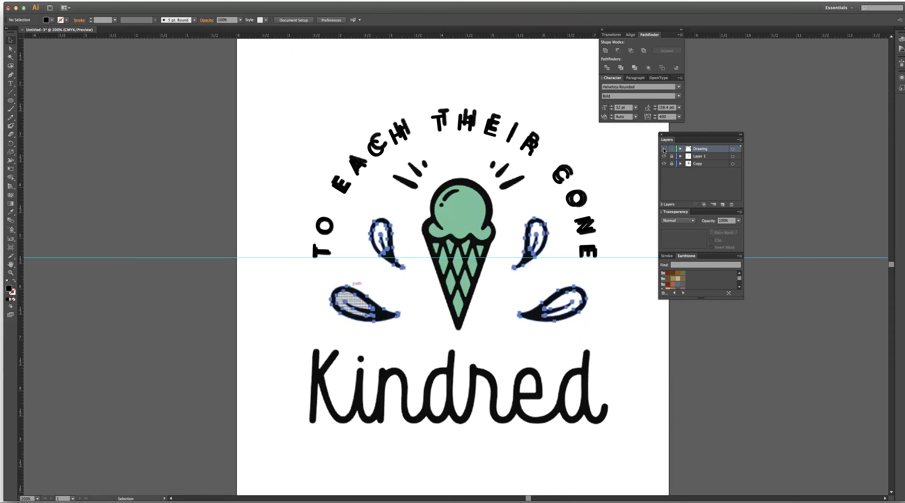
click(664, 149)
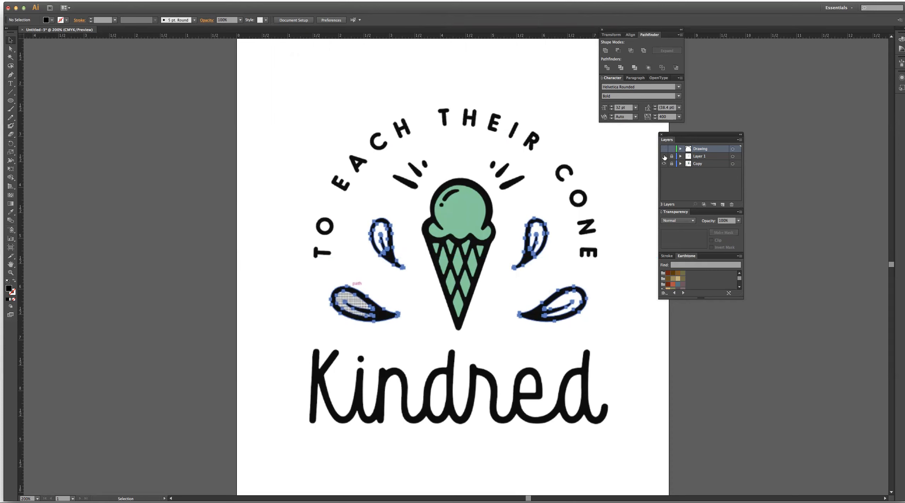
click(671, 164)
click(698, 164)
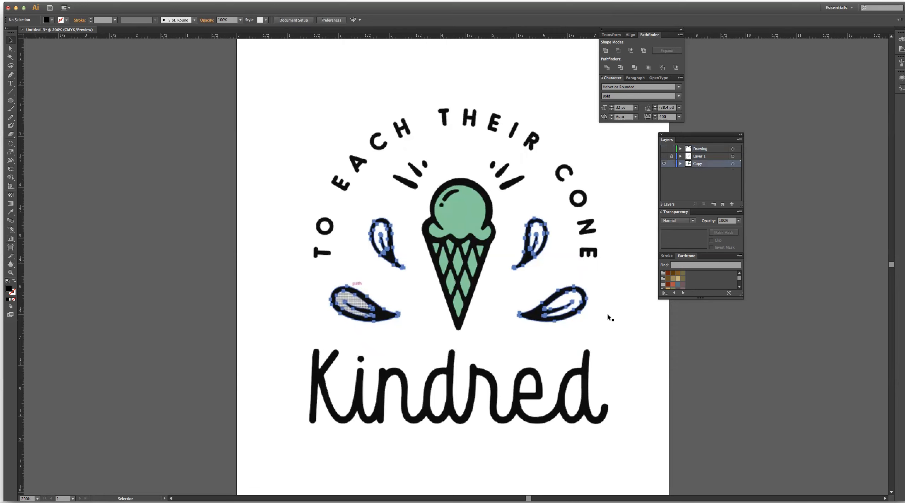
- Image Trace the placed logo image on the Copy layer with the Silhouettes preset
click(405, 392)
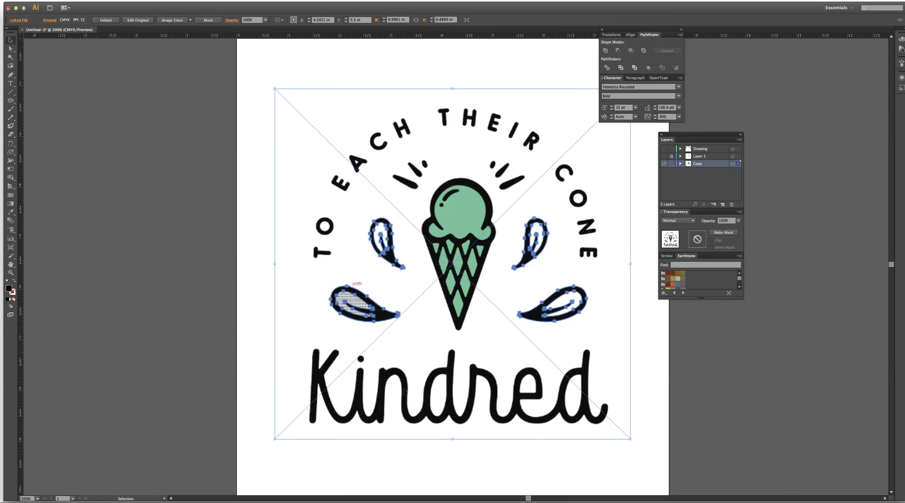
scroll(405, 390, right, 1)
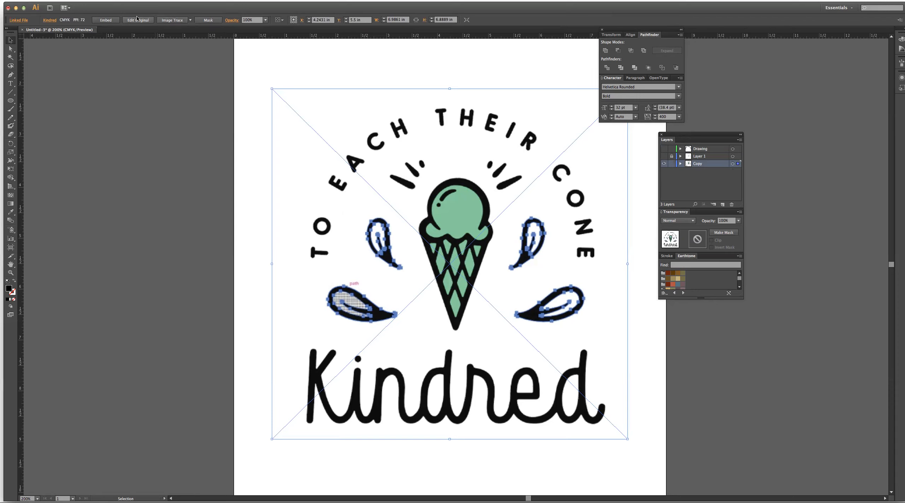
click(190, 22)
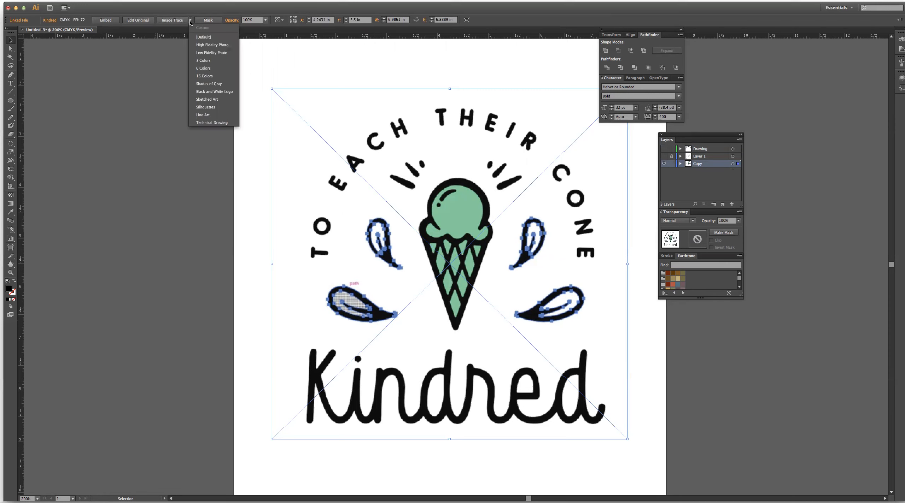
click(206, 107)
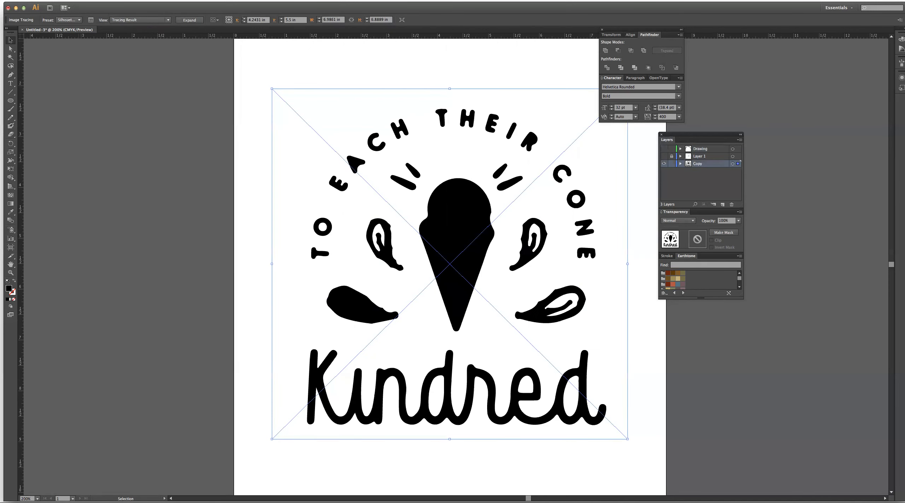
- Expand the traced logo image into editable vector paths
click(88, 2)
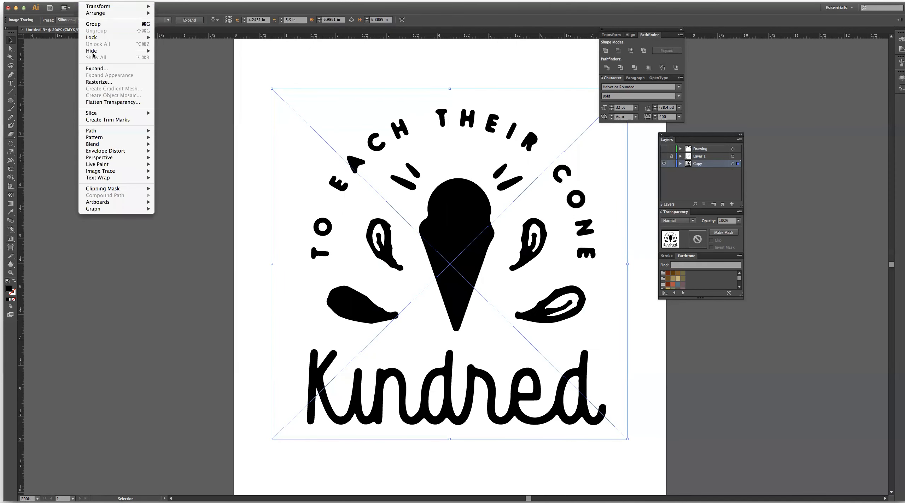
click(97, 69)
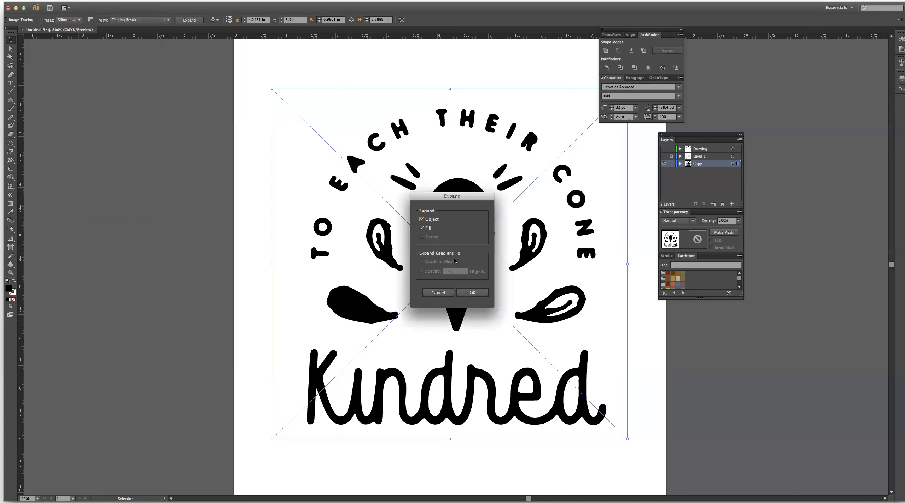
click(422, 229)
click(472, 293)
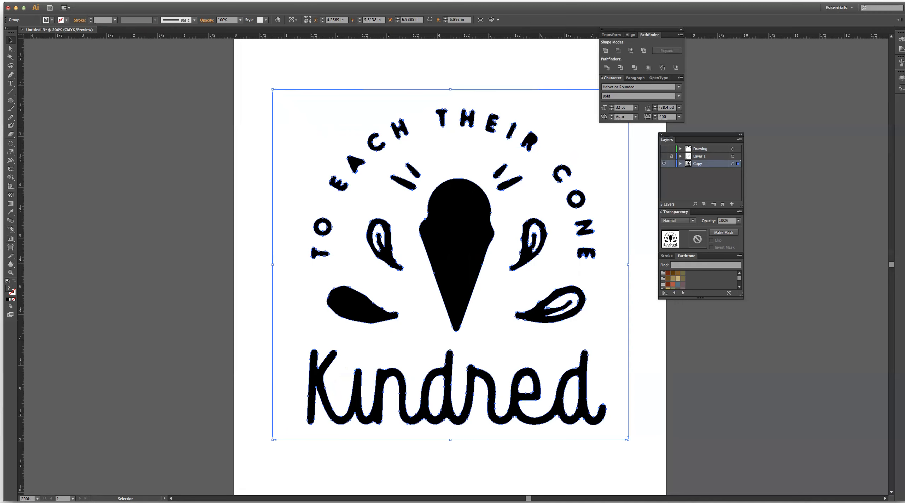
- Ungroup the expanded logo tracing and deselect it
click(70, 1)
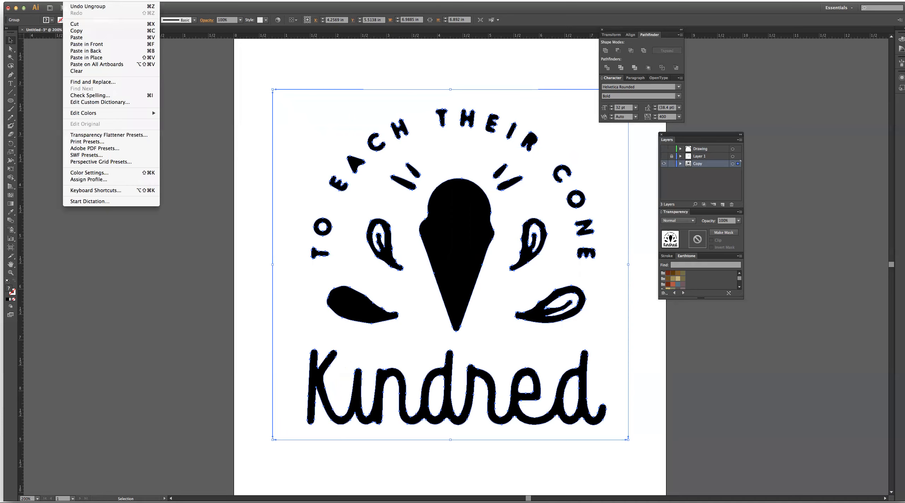
click(169, 21)
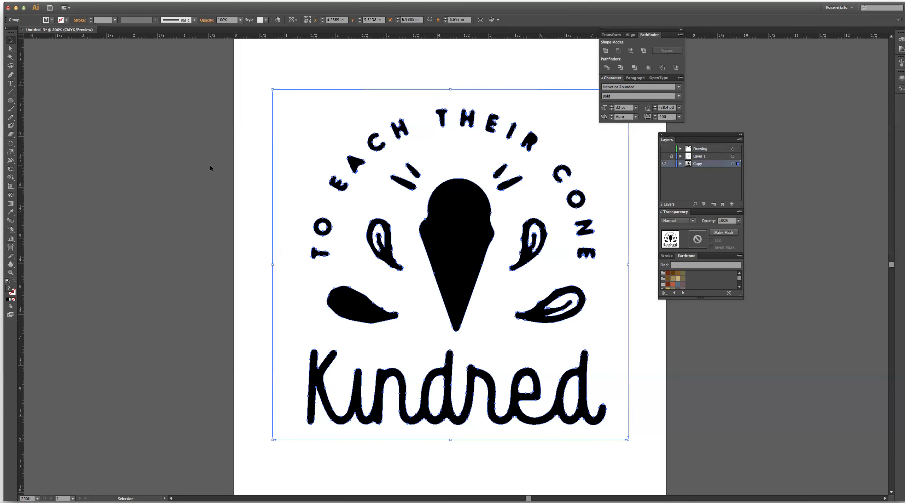
key(super+shift+g)
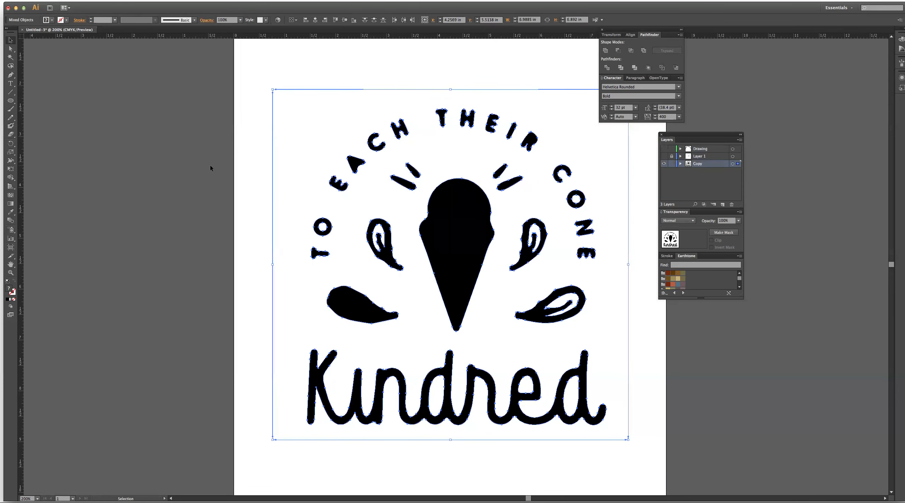
click(258, 168)
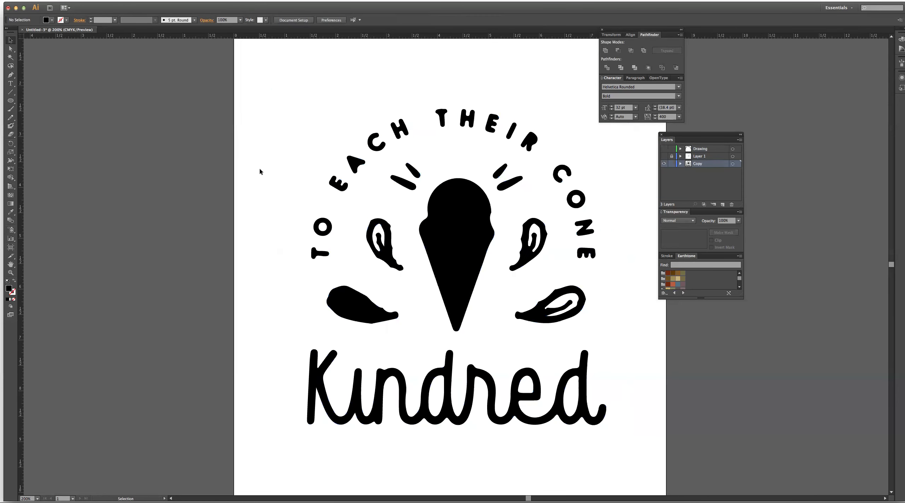
- Try to select the traced artwork above the Kindred lettering separately from the lettering
click(389, 379)
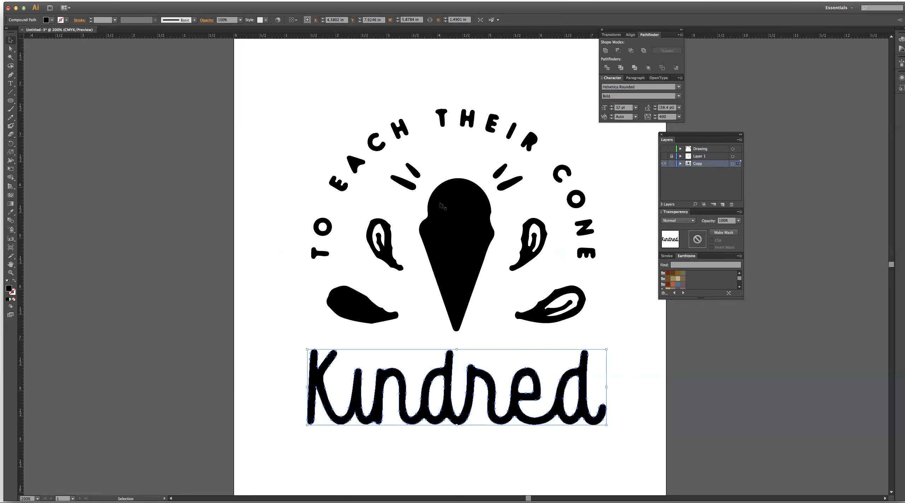
click(377, 150)
click(353, 162)
drag(275, 80, 611, 331)
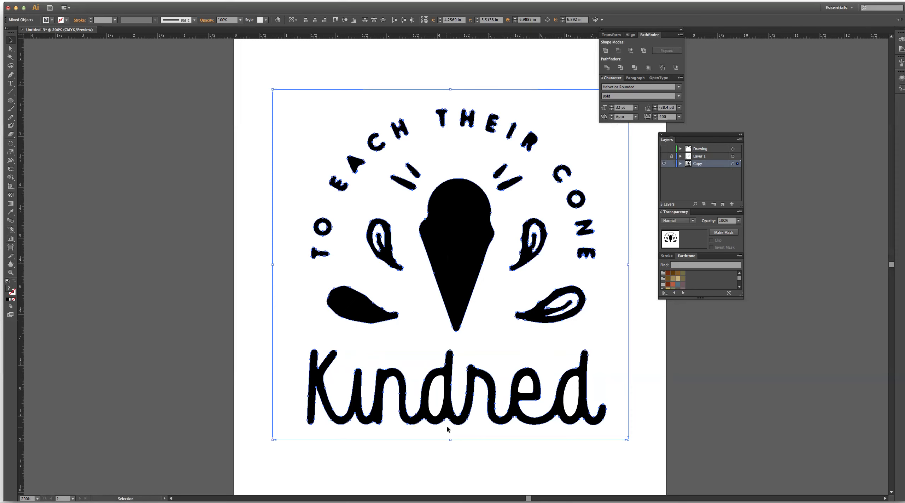
click(454, 436)
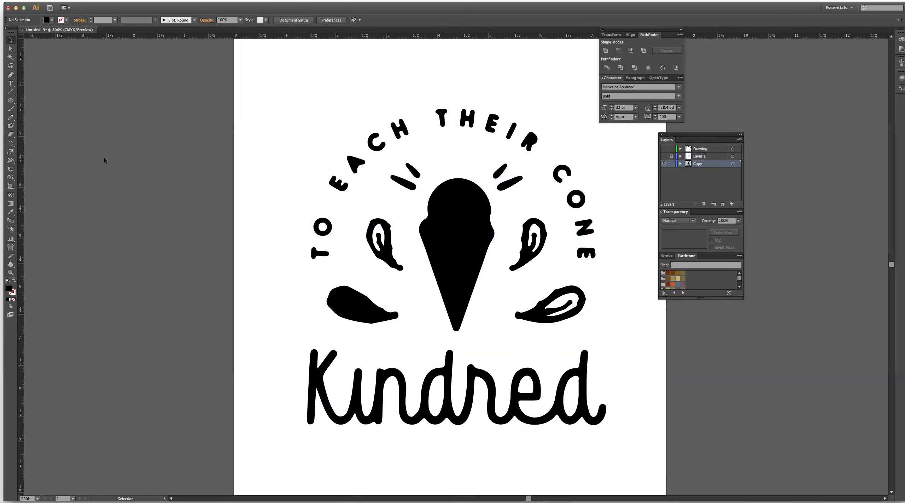
- Lasso-select the traced curved text, cone and drops above the Kindred lettering and delete them, keeping only Kindred
click(11, 66)
mouse_move(277, 74)
mouse_down()
mouse_move(308, 67)
mouse_move(455, 75)
mouse_move(562, 111)
mouse_move(612, 198)
mouse_move(622, 254)
mouse_move(584, 315)
mouse_move(555, 329)
mouse_move(458, 334)
mouse_move(369, 331)
mouse_move(312, 311)
mouse_move(286, 222)
mouse_move(315, 146)
mouse_move(378, 93)
mouse_move(446, 75)
mouse_up()
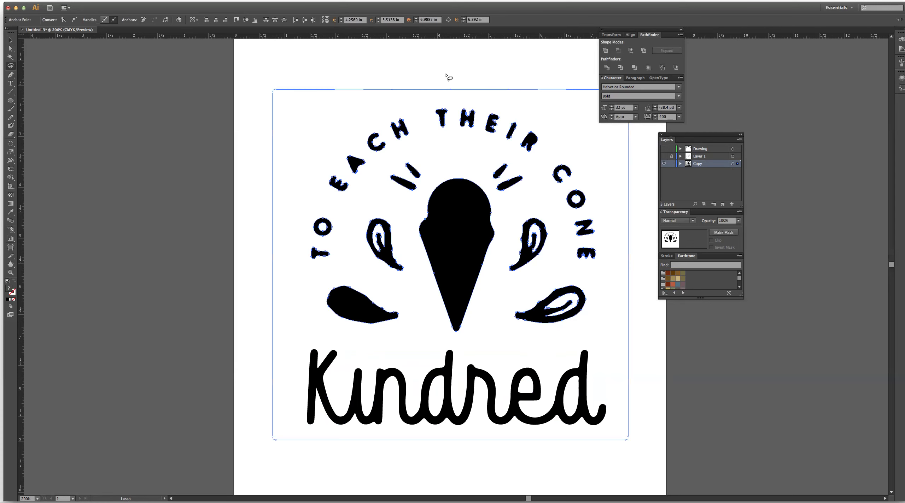
key(Delete)
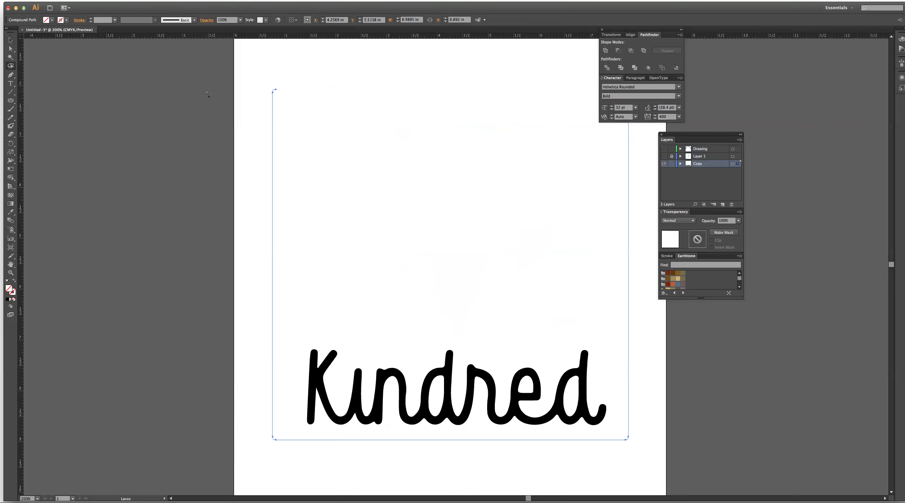
click(186, 82)
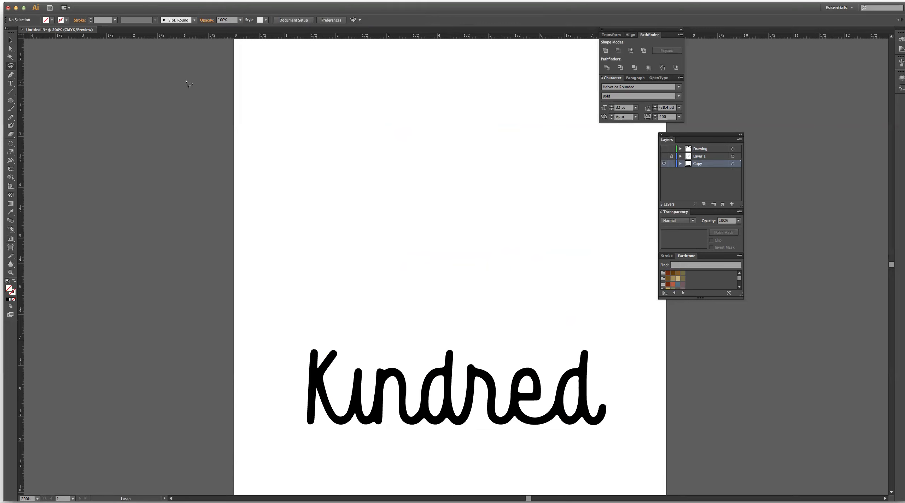
- Show the Drawing layer and Layer 1 again and make Drawing the active layer
click(11, 41)
click(664, 149)
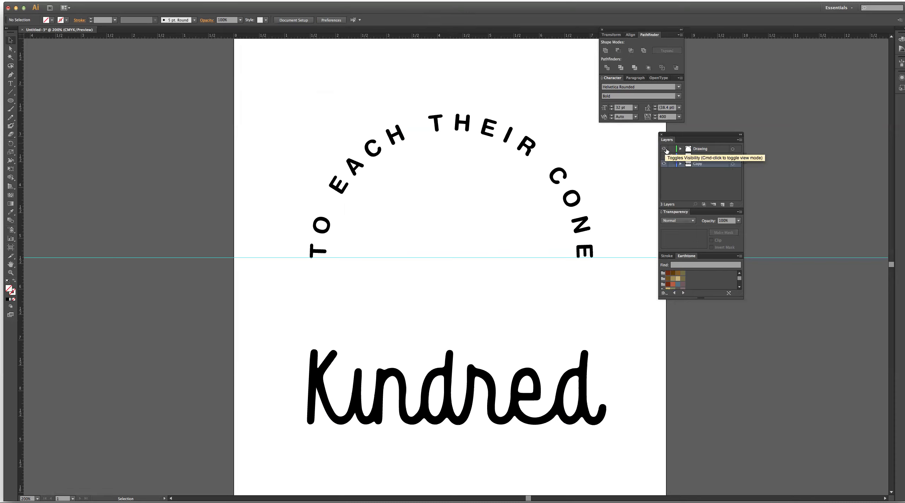
click(663, 164)
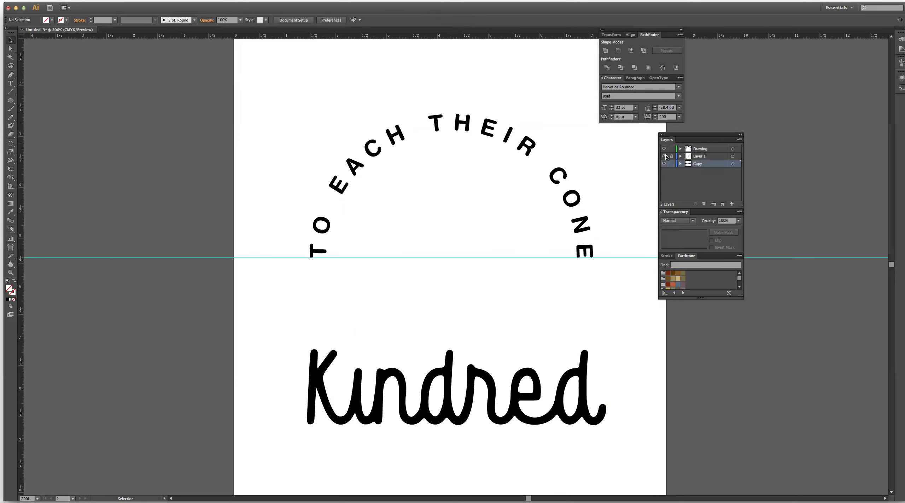
click(664, 156)
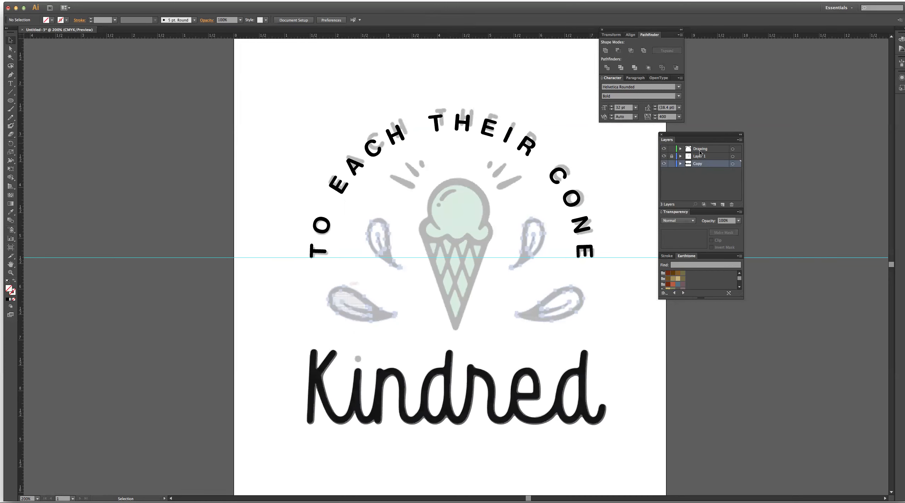
click(703, 149)
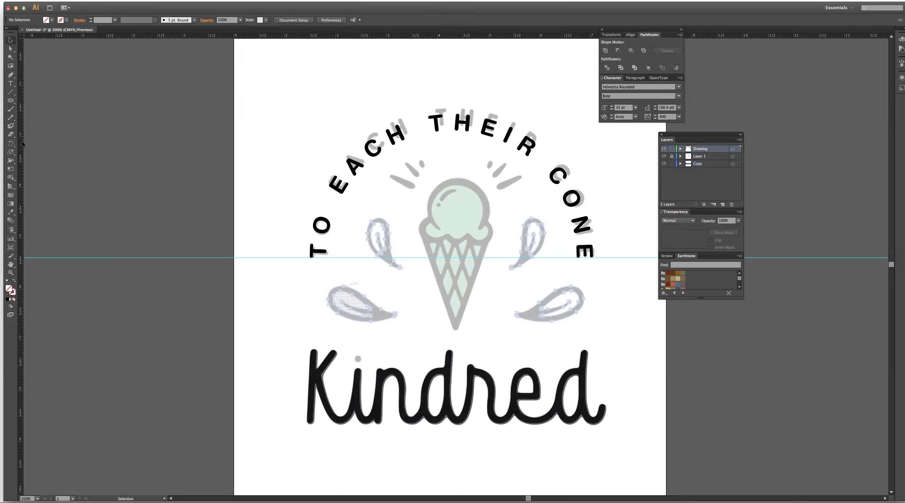
click(11, 101)
click(13, 103)
drag(489, 249, 490, 249)
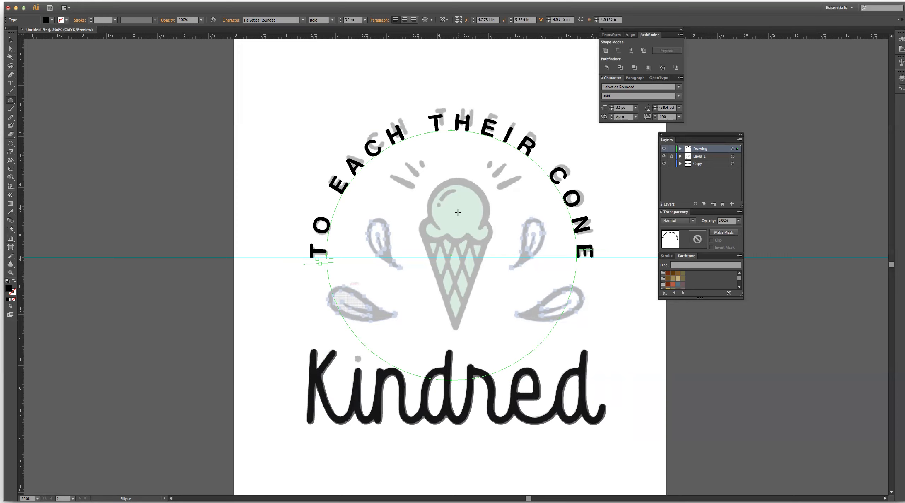
key(super+shift+a)
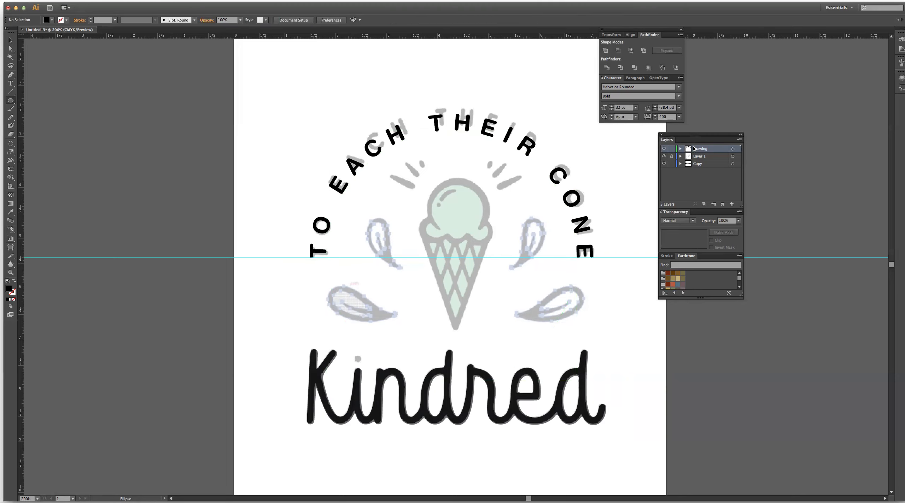
click(532, 147)
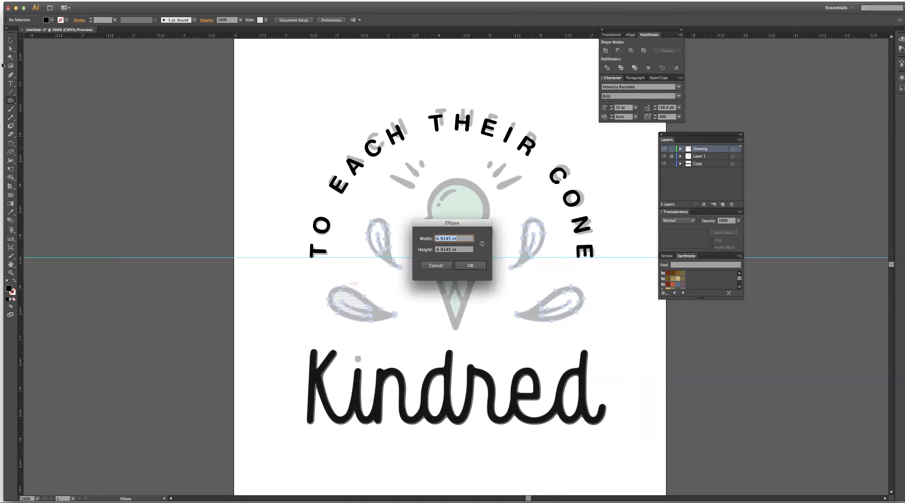
click(436, 265)
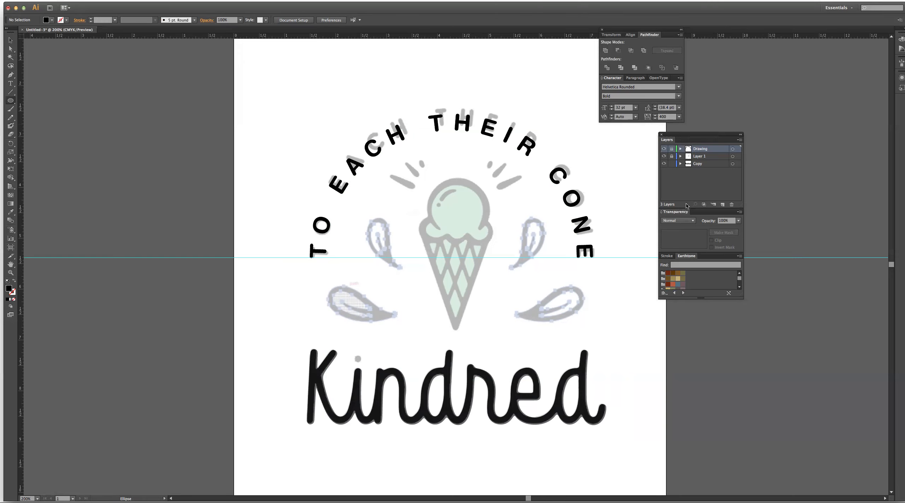
- Add a new layer above Drawing and draw a circle about 1.28 in wide over the faded ice cream scoop
click(723, 204)
drag(457, 211, 479, 242)
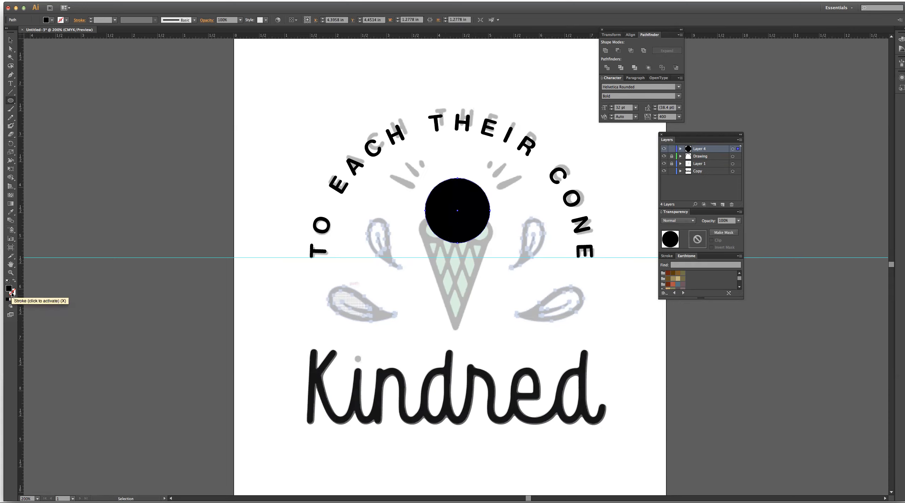
- Remove the scoop circle's fill and give it a 6 pt black stroke
click(11, 293)
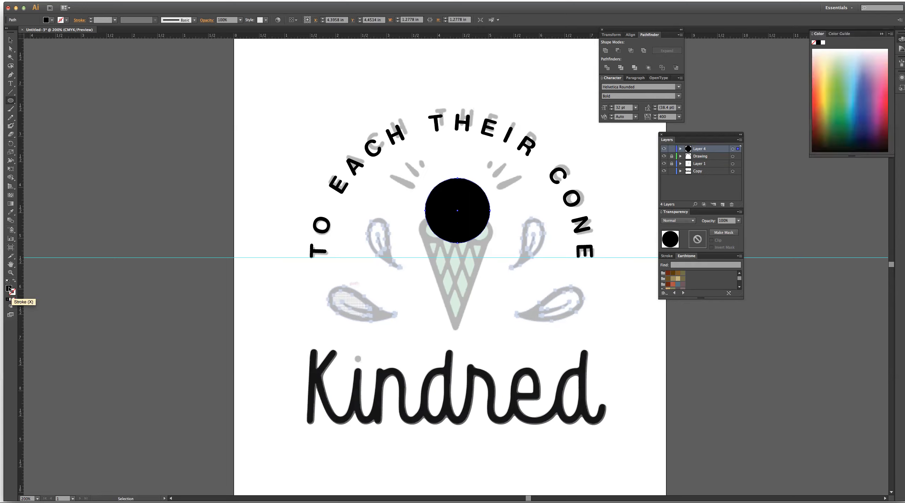
click(13, 300)
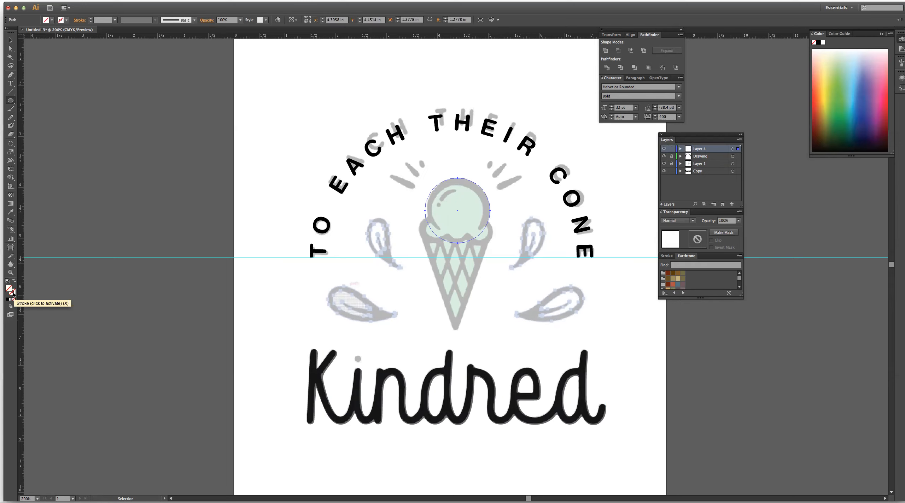
click(13, 293)
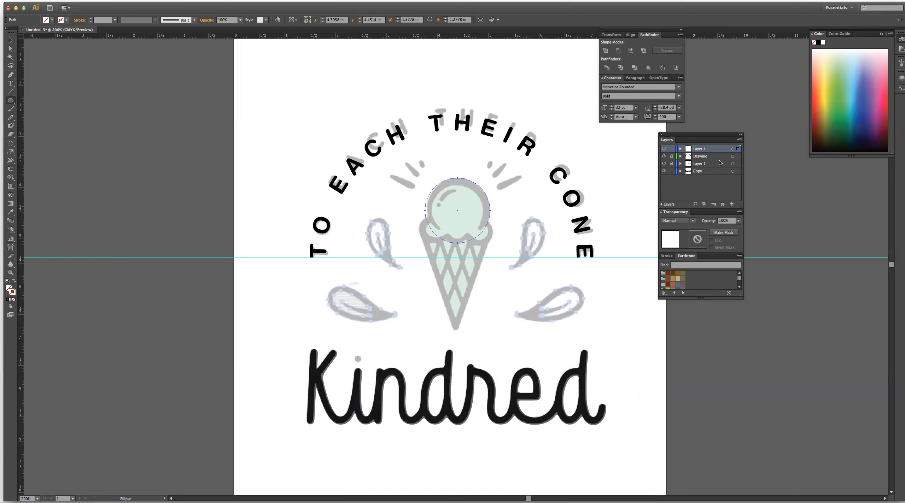
key(v)
click(187, 0)
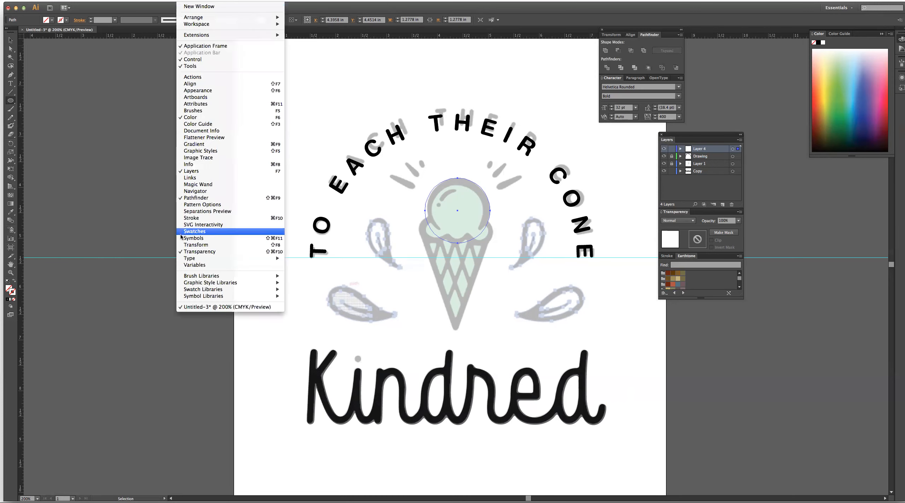
click(184, 219)
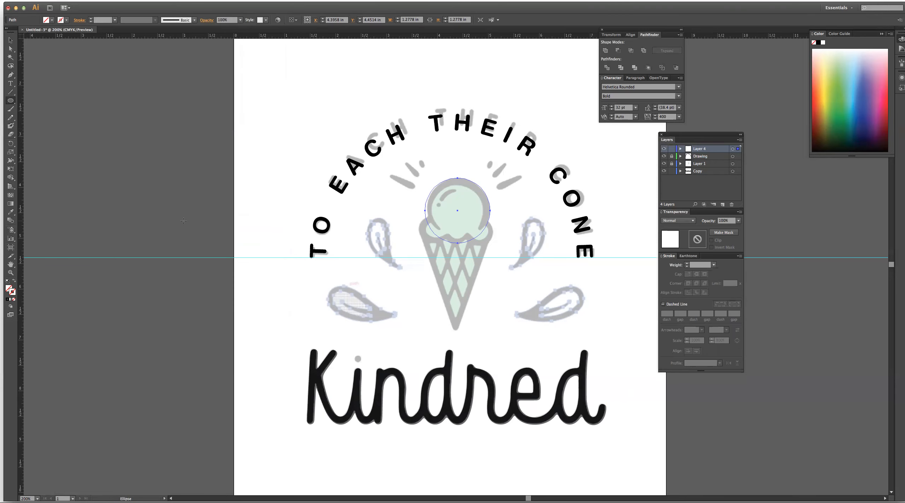
click(715, 266)
click(730, 332)
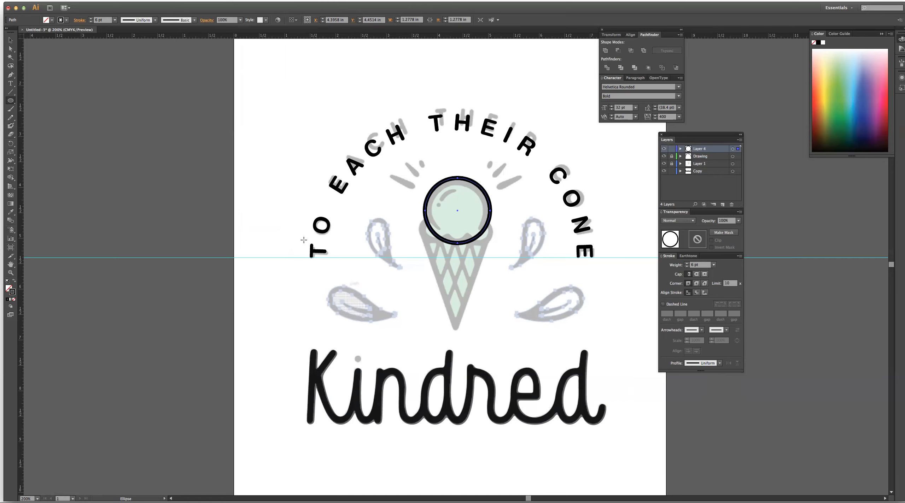
key(v)
click(279, 177)
- Draw a circle about 0.54 in wide over the scoop's lower-left bump and place a duplicate over the lower-right bump
key(l)
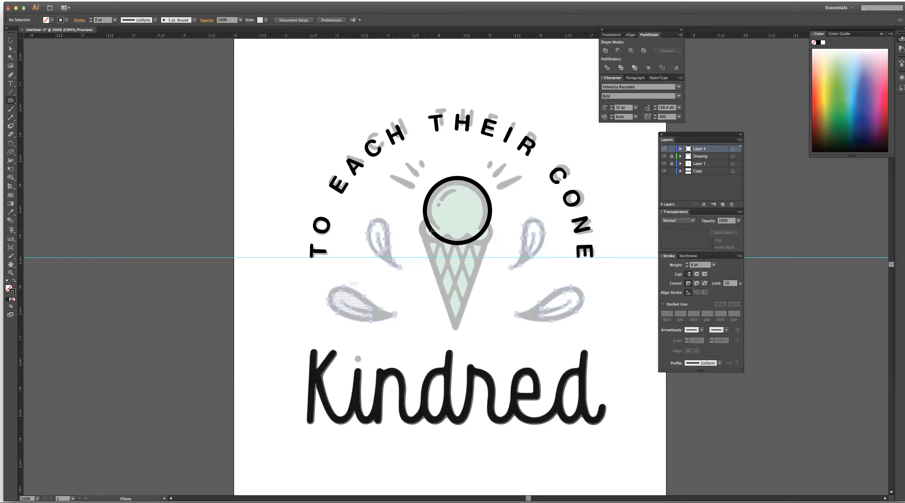
drag(431, 231, 447, 245)
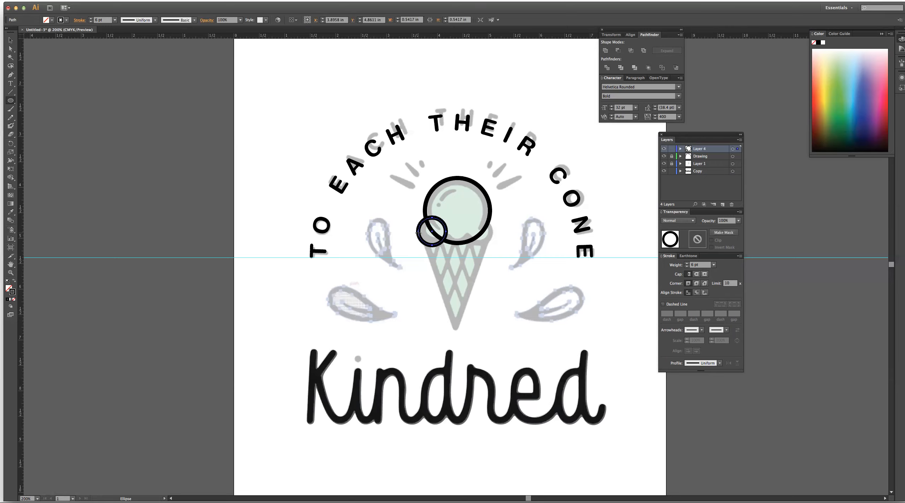
key(v)
drag(420, 232, 445, 268)
click(11, 40)
drag(468, 277, 490, 240)
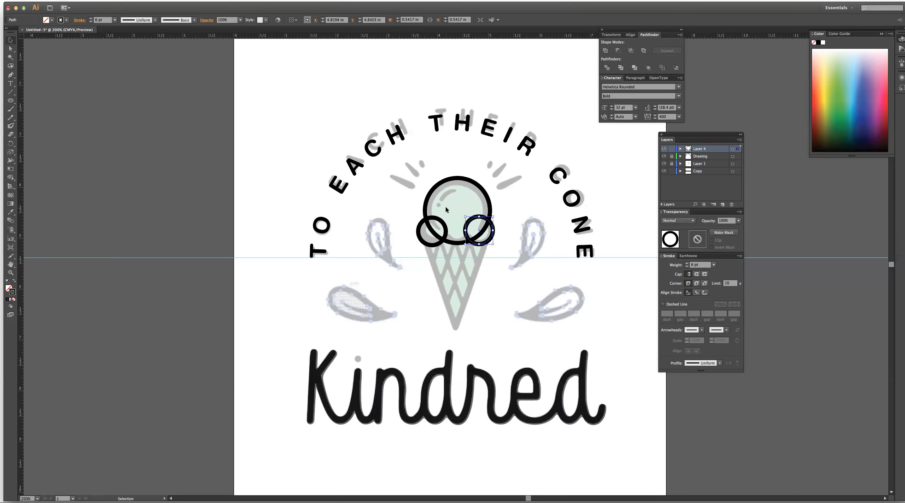
- Unite the large scoop circle with the small circle at its lower left
click(457, 178)
shift+click(419, 231)
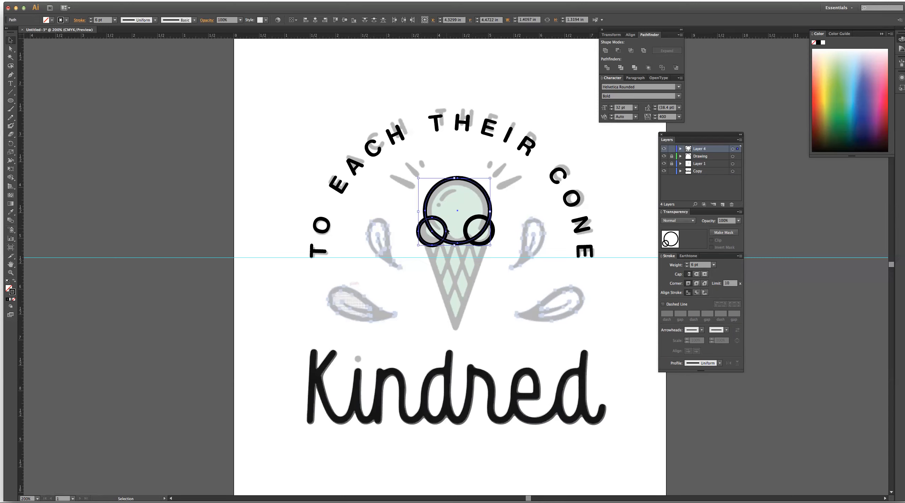
click(606, 52)
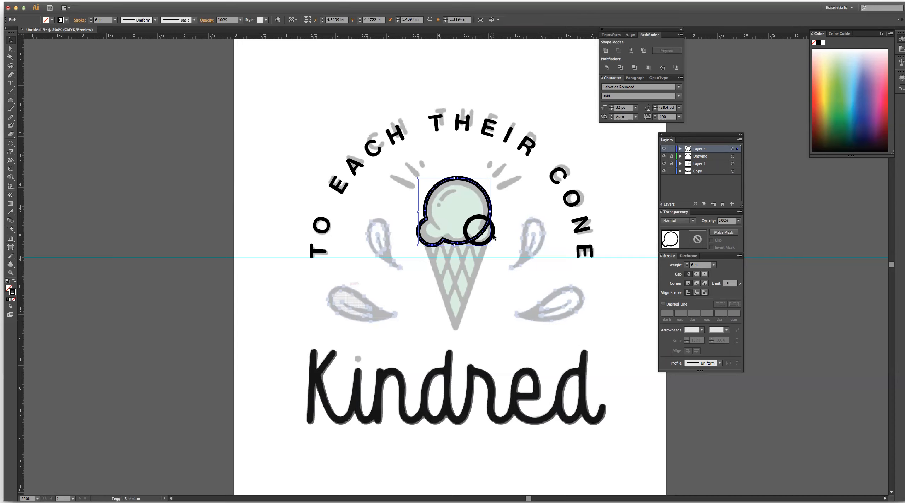
click(509, 235)
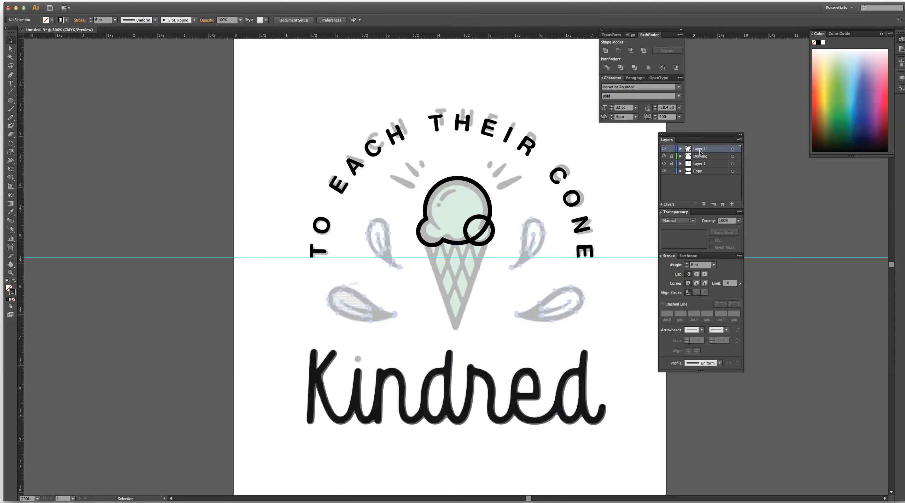
- Unite the scoop outline with the small lower-right circle and fill the combined shape with magenta pink
click(459, 185)
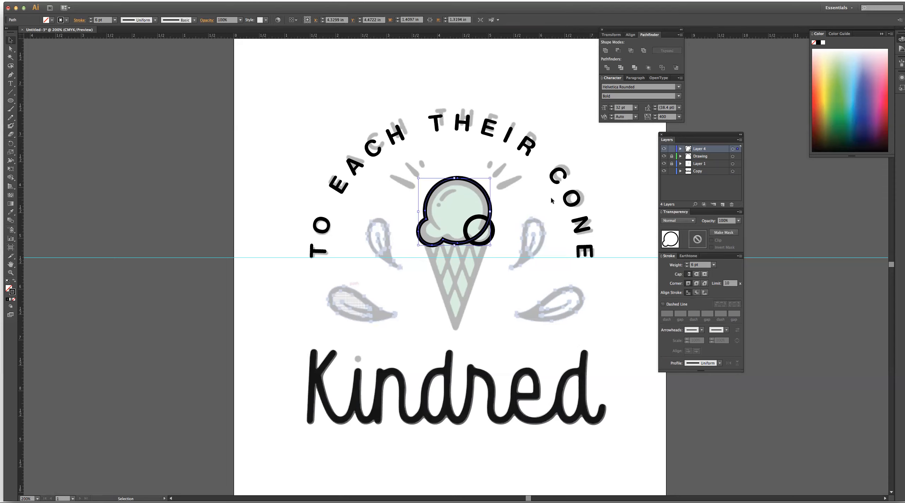
shift+click(493, 238)
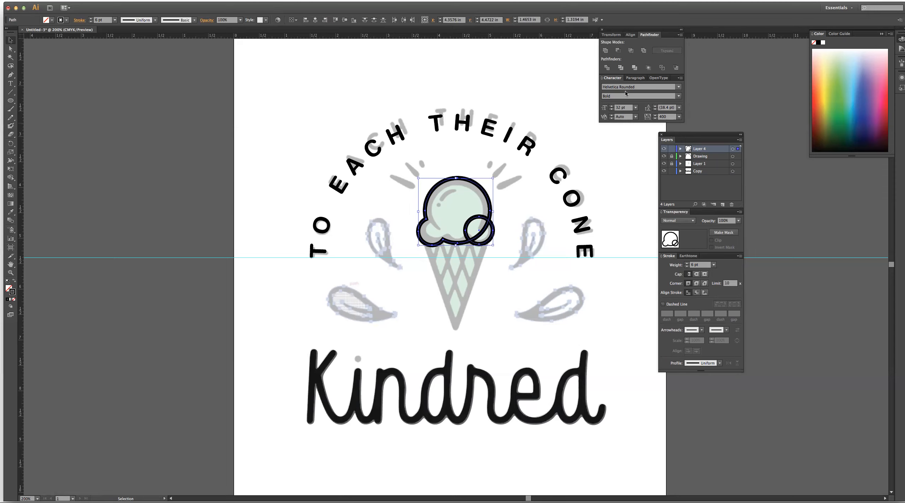
click(605, 51)
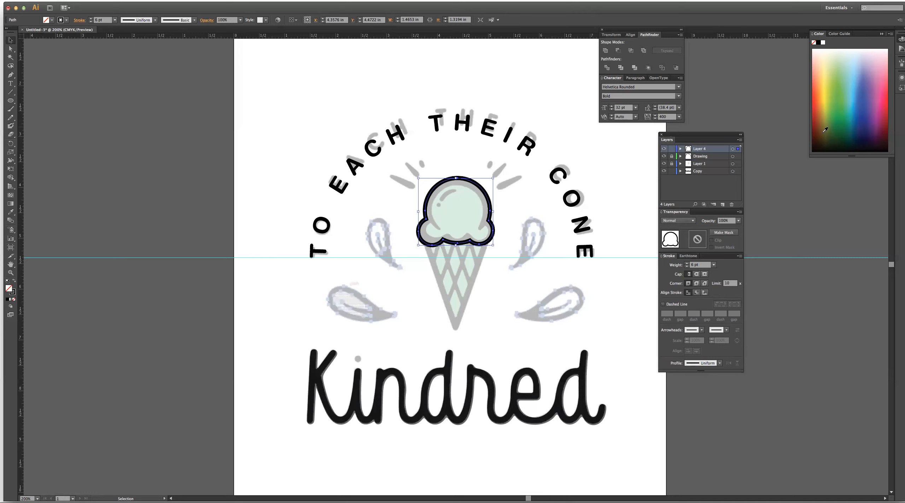
click(877, 108)
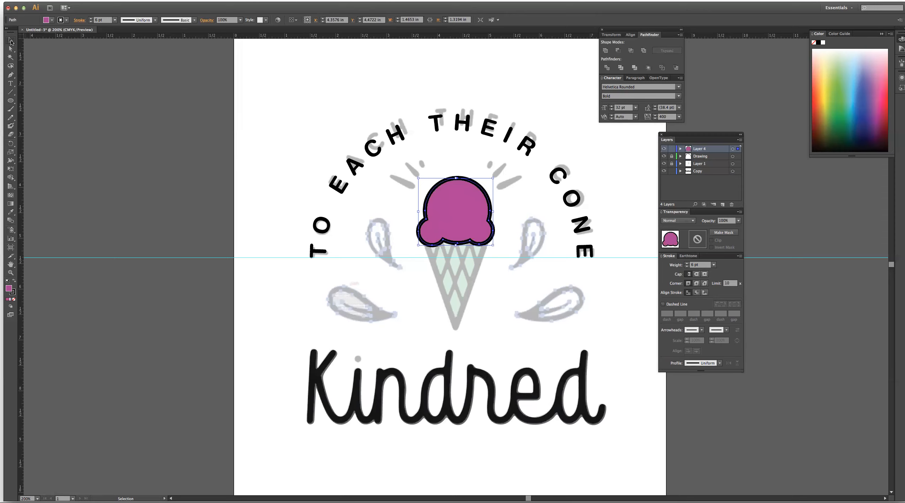
click(365, 94)
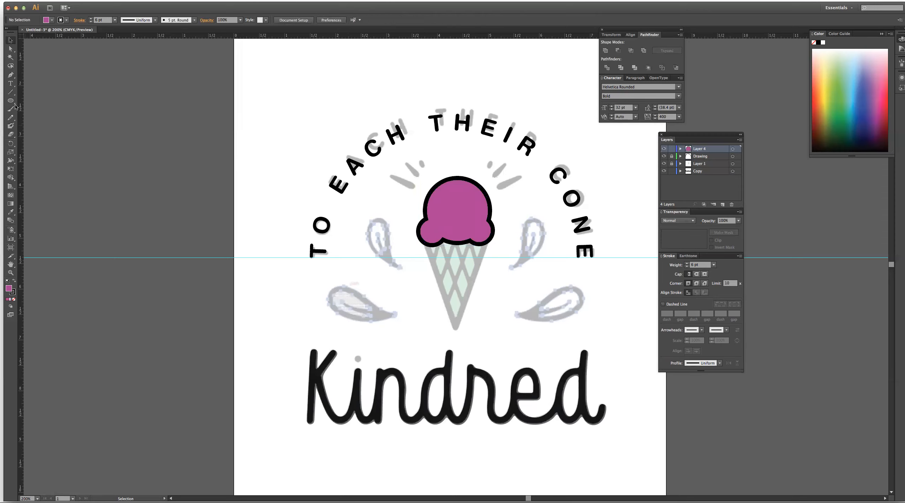
- Trace the cone with the Pen tool as a closed triangle about 1.23 in wide and 1.82 in tall
click(10, 75)
click(426, 238)
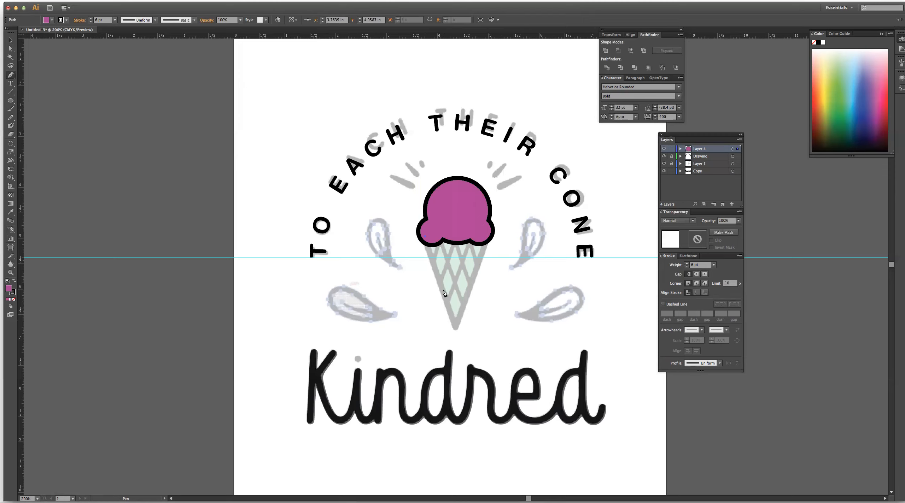
click(454, 329)
click(488, 238)
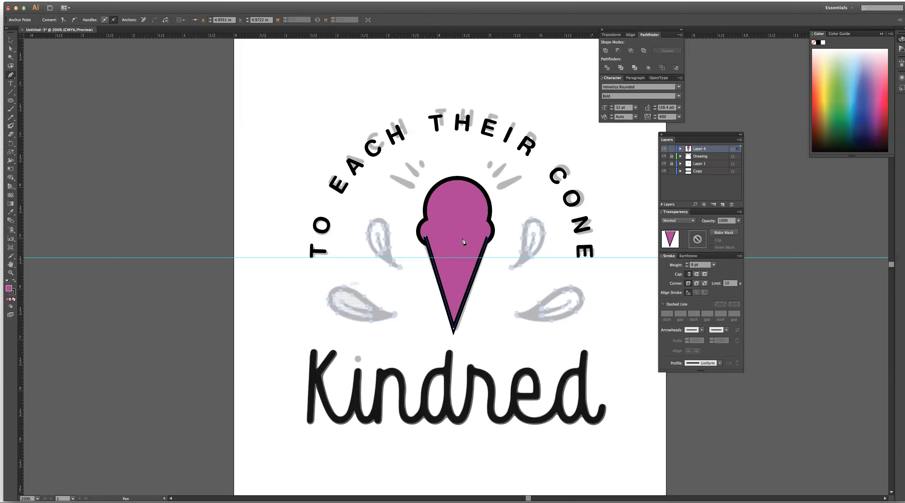
click(426, 239)
click(10, 39)
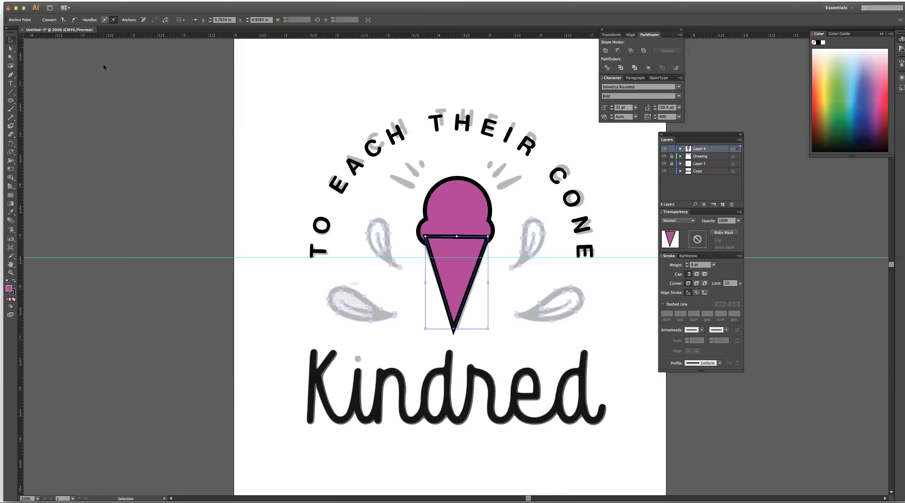
- Send the cone triangle to the back, behind the pink scoop
key(a)
key(v)
key(super+shift)
key(super+shift+bracketleft)
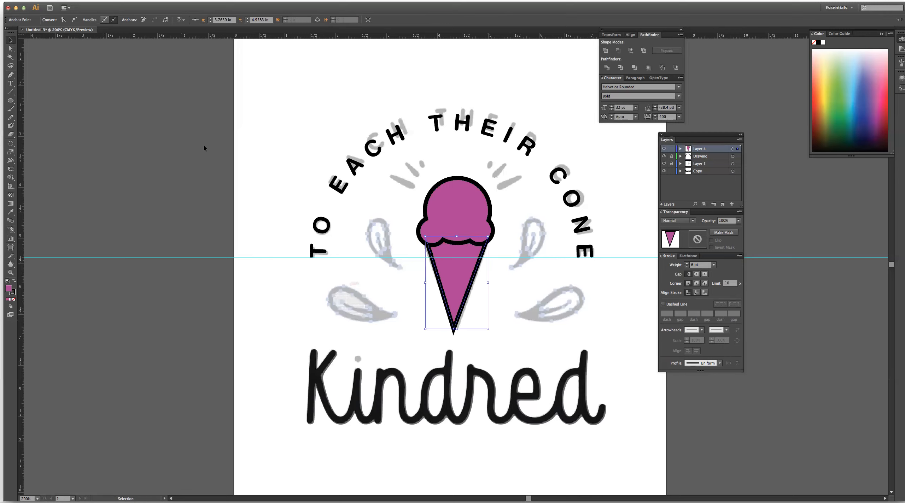
- Fill the cone triangle with a medium brown, trying several shades from the color spectrum
click(825, 139)
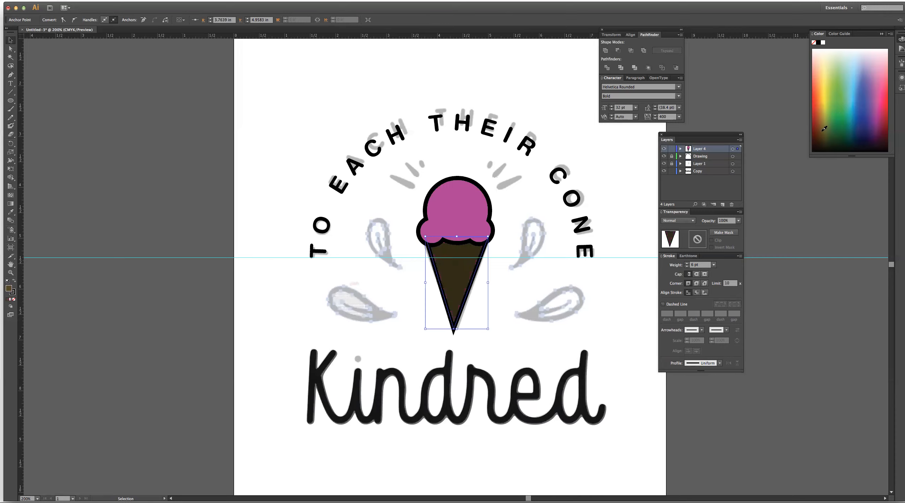
click(824, 128)
click(824, 122)
click(830, 120)
click(823, 127)
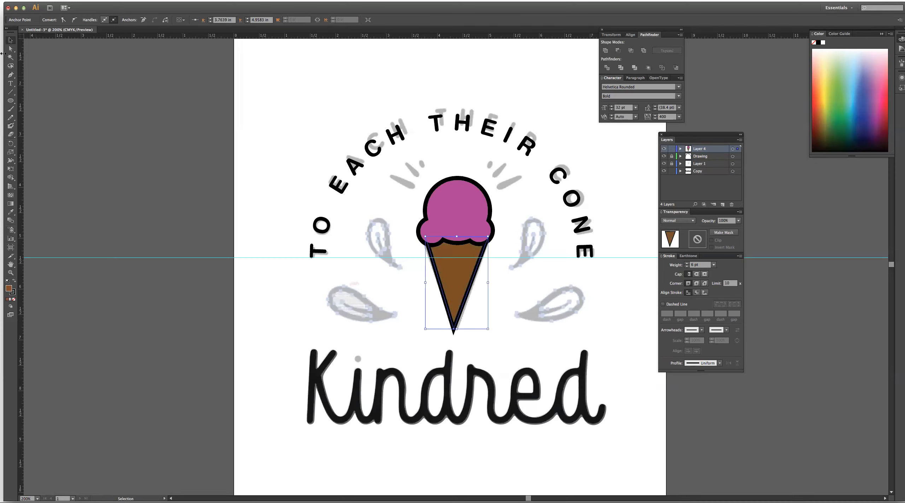
click(299, 180)
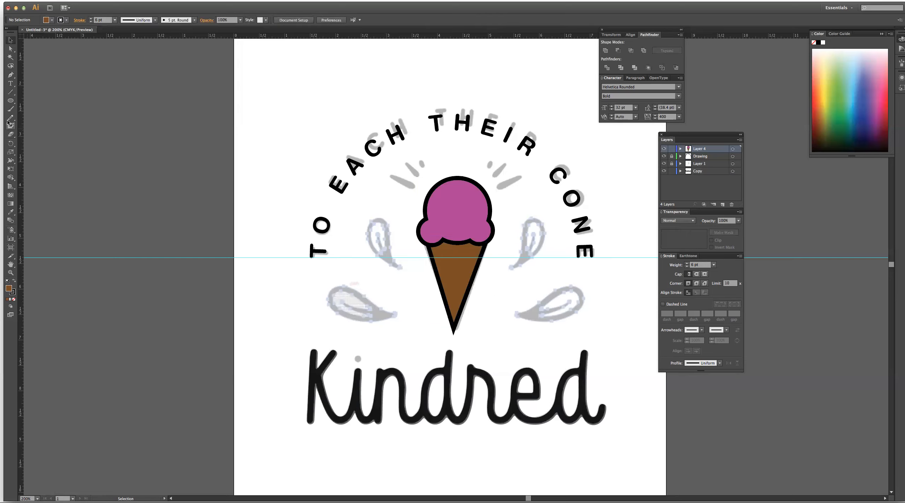
- Set the fill to none for new line segments and for the cone triangle, keeping its black stroke
click(11, 92)
click(14, 299)
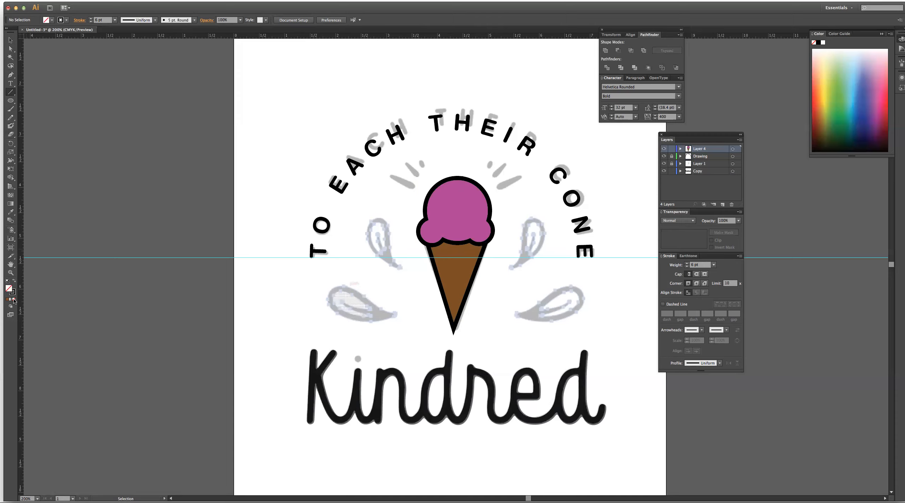
super+click(446, 289)
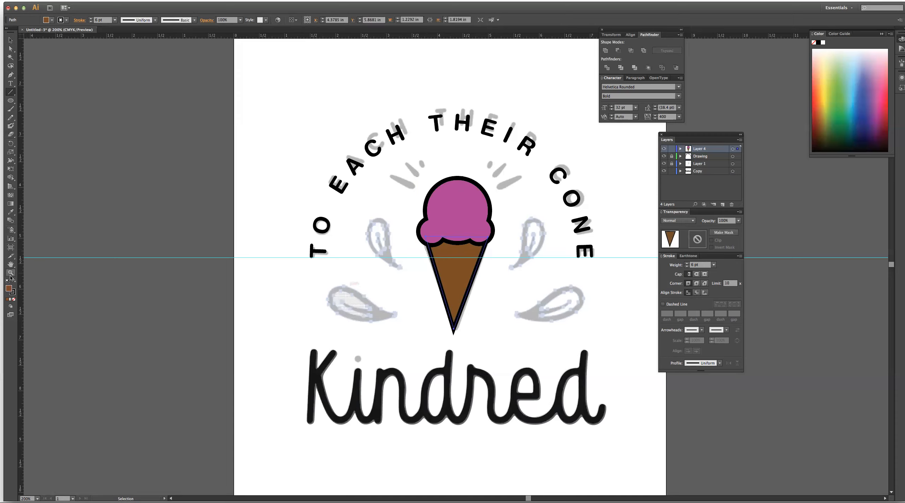
click(15, 300)
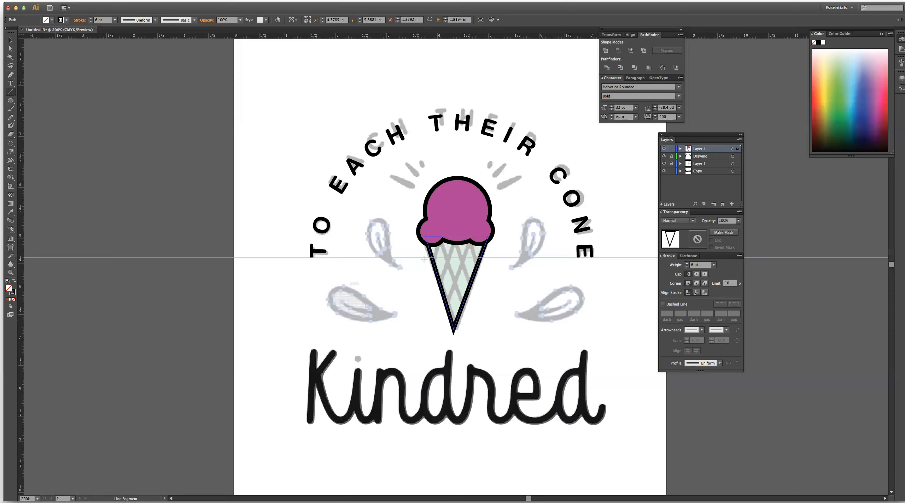
- Draw crossing diagonal 6 pt line segments over the cone, following the faded waffle pattern in both directions
drag(438, 241, 461, 307)
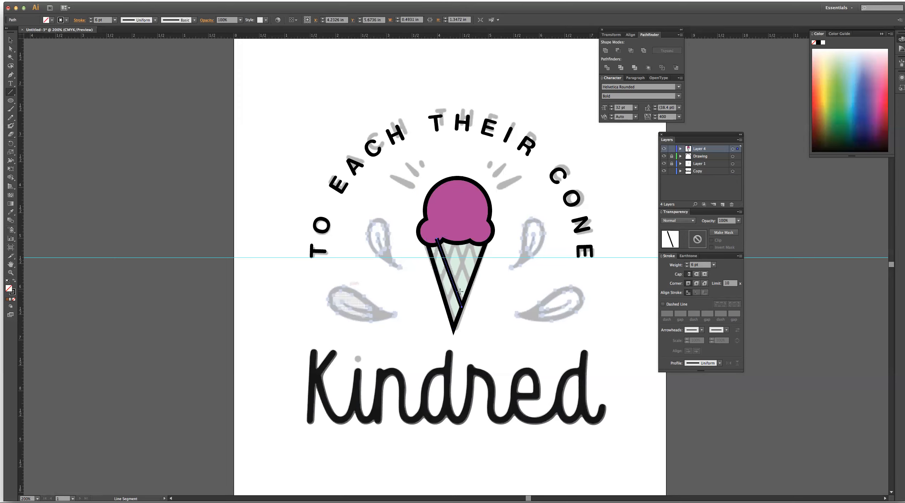
drag(454, 237, 471, 279)
mouse_move(471, 236)
mouse_down()
mouse_move(480, 258)
mouse_move(464, 265)
mouse_move(447, 305)
mouse_up()
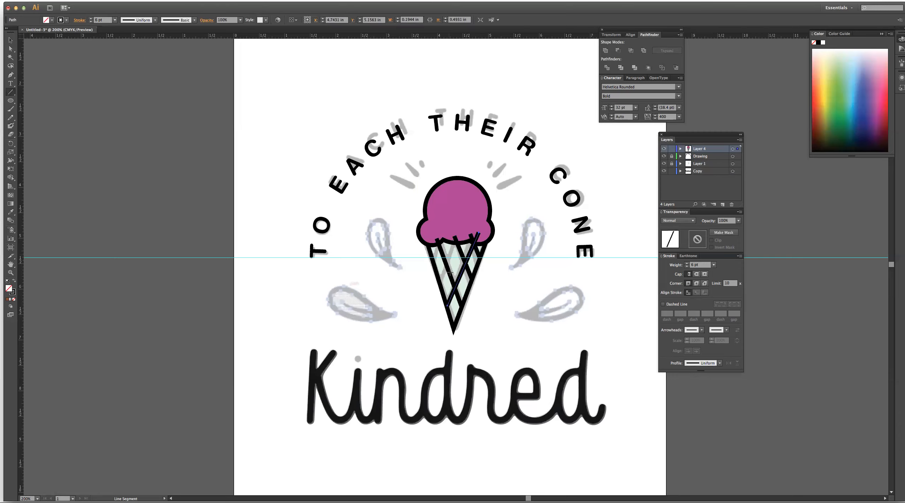
drag(461, 230, 439, 277)
drag(447, 230, 433, 260)
click(10, 40)
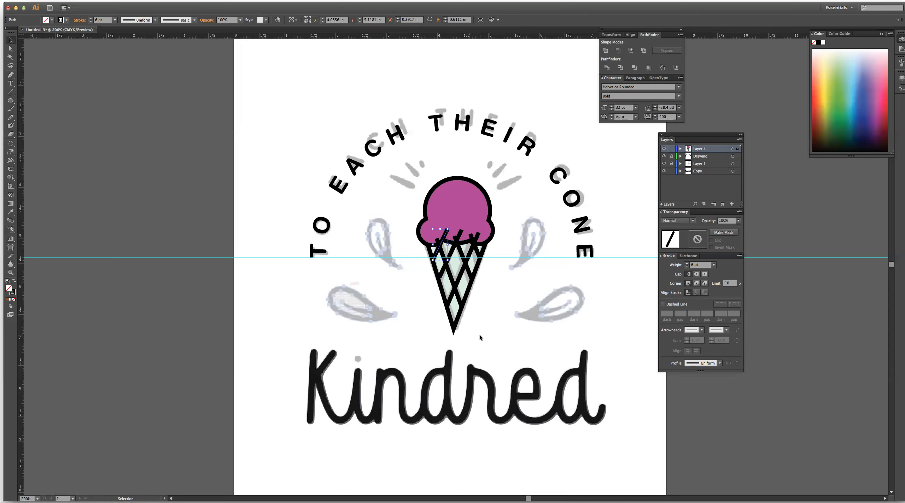
- Send all the crossing waffle lines on the cone behind the pink scoop
drag(469, 344, 426, 252)
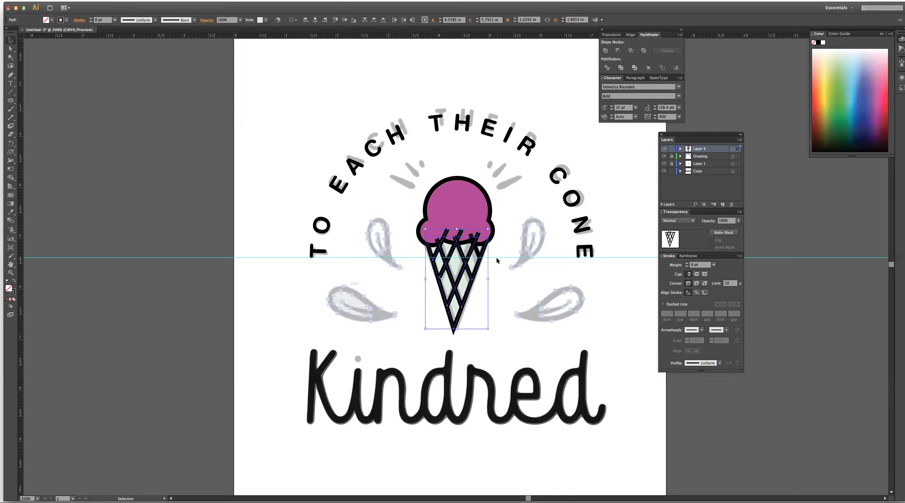
key(super)
super+click(480, 254)
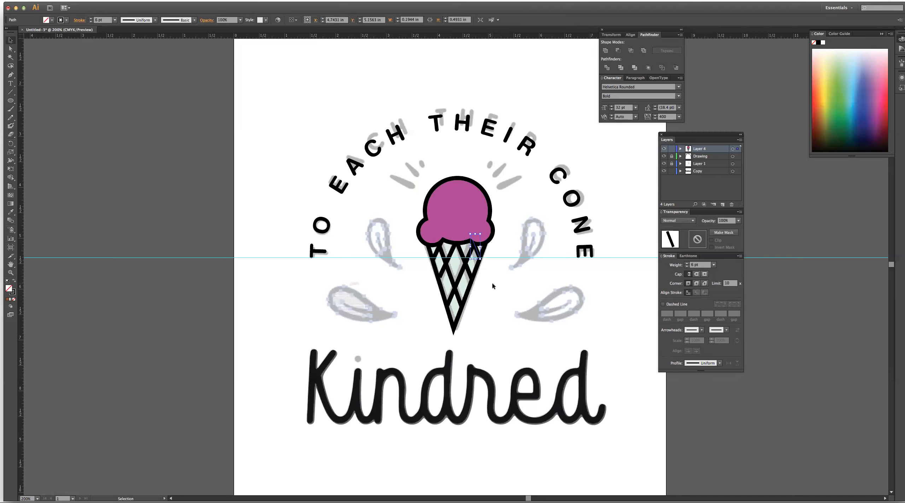
- Give the cone triangle's 6 pt stroke a round cap and round corner joins
super+click(457, 330)
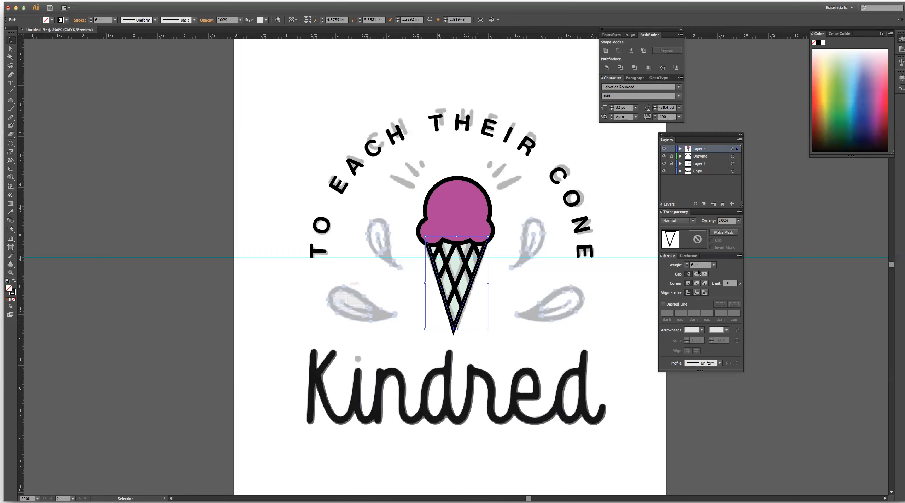
drag(671, 259, 621, 255)
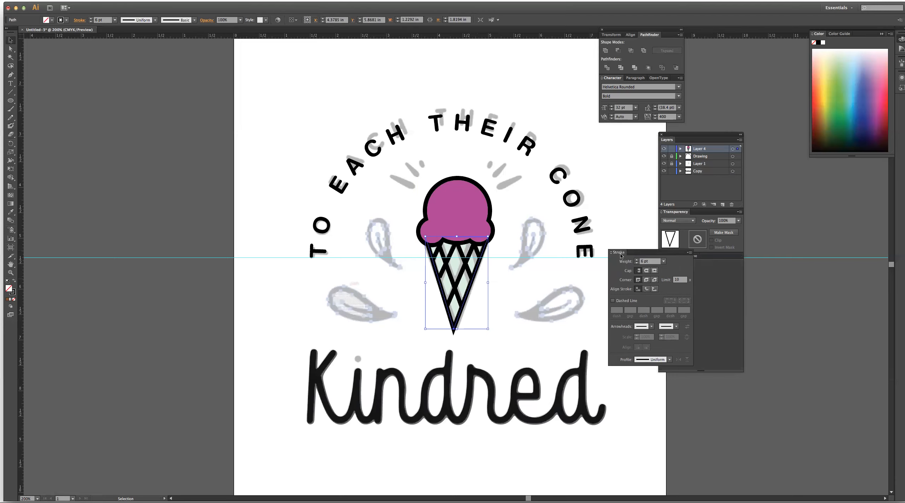
click(647, 271)
click(646, 280)
click(529, 344)
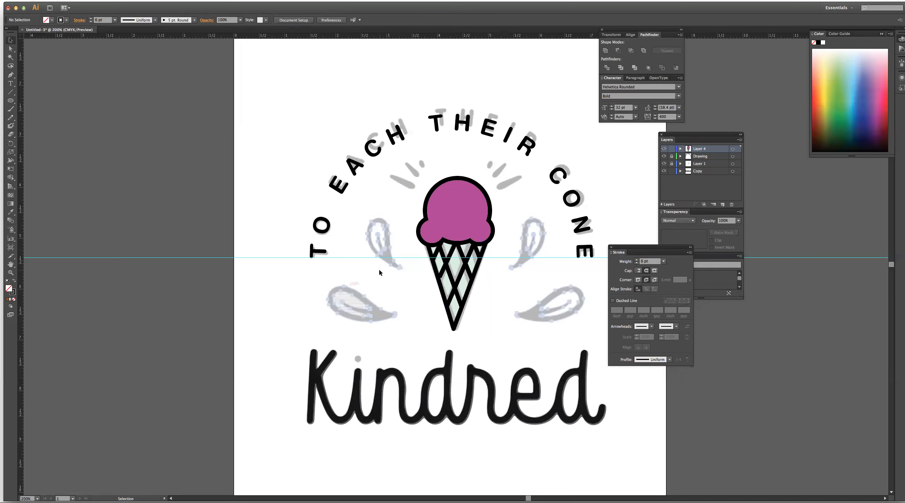
- Restore the brown fill on the cone triangle behind the black waffle lines
click(442, 274)
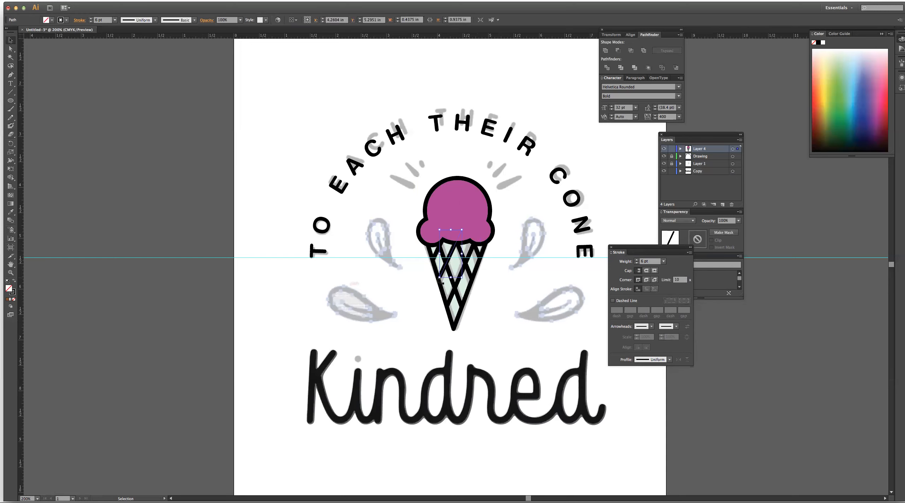
mouse_move(440, 278)
mouse_down()
mouse_move(432, 282)
mouse_move(450, 256)
mouse_up()
click(431, 285)
click(456, 328)
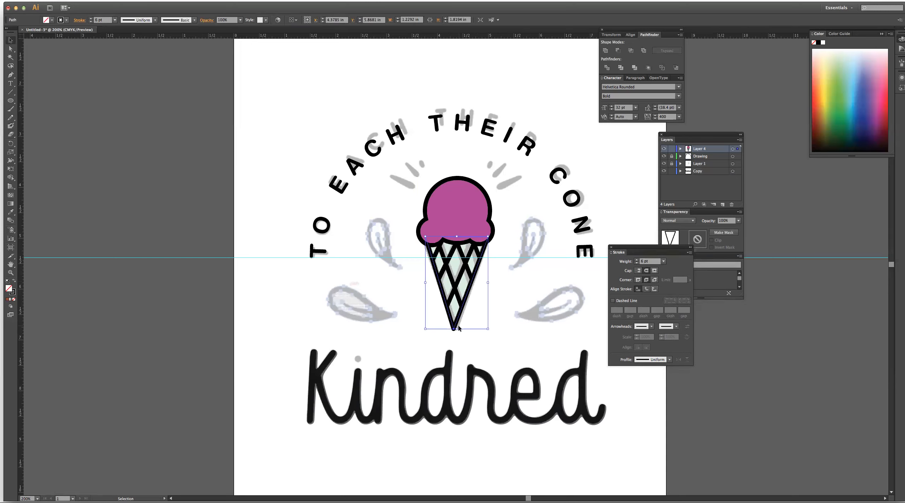
click(8, 300)
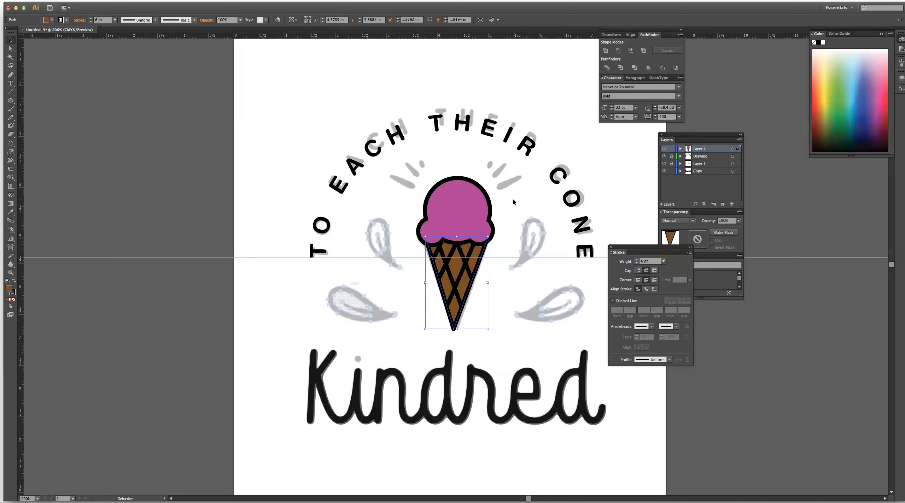
click(522, 198)
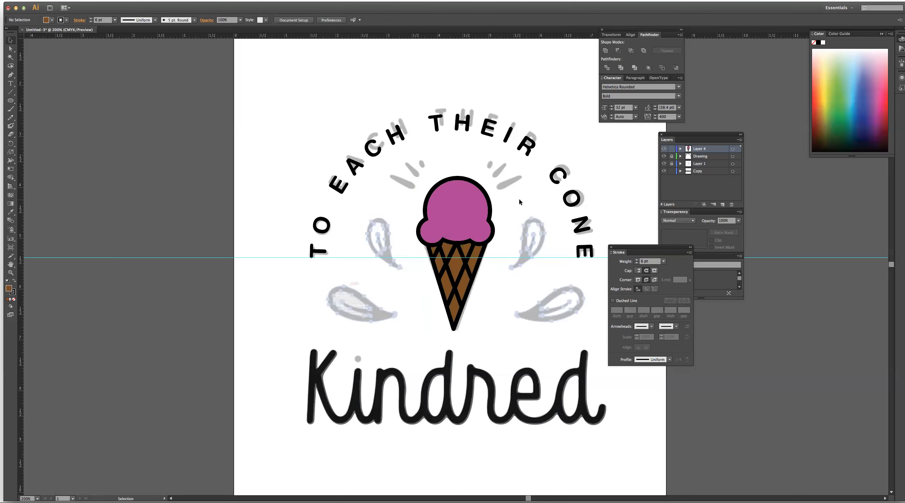
- Hide Layer 1 with the faded placed image, keeping the Copy layer visible
click(663, 164)
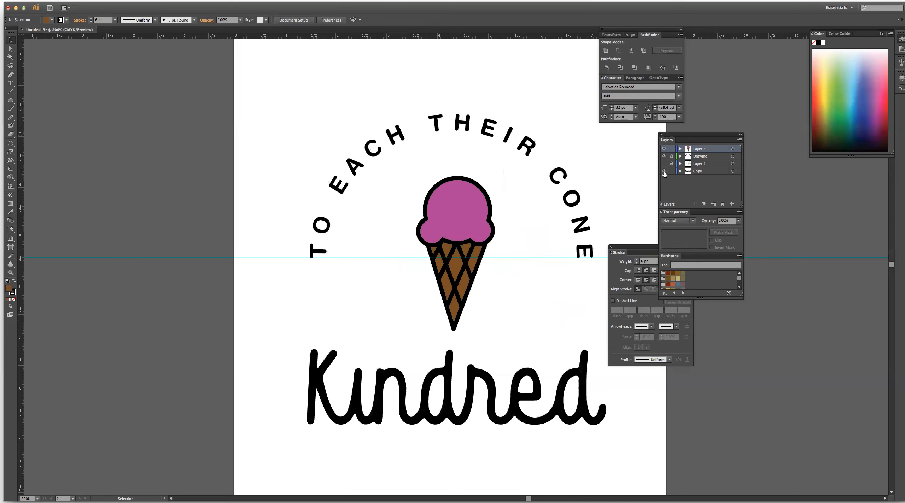
click(664, 172)
click(663, 171)
- Draw short 6 pt line segments at varied angles across the pink scoop as sprinkles, with a light pink stroke
click(10, 92)
drag(472, 210, 482, 199)
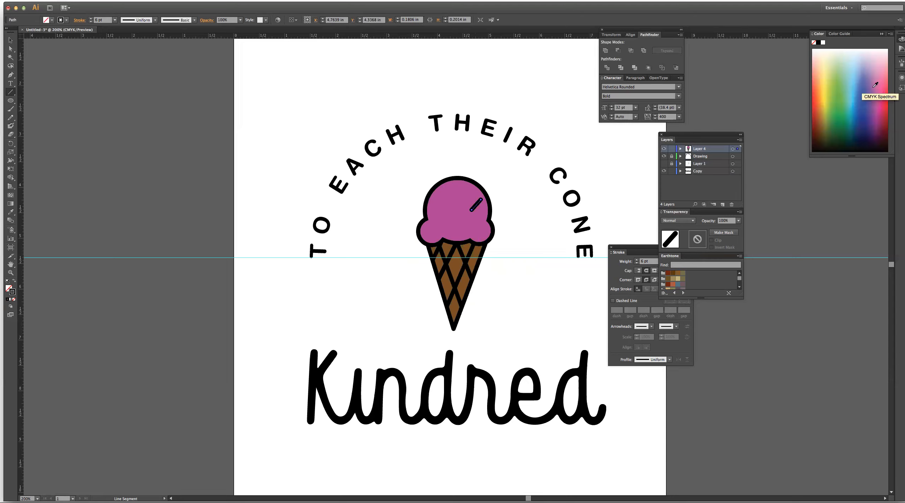
click(879, 61)
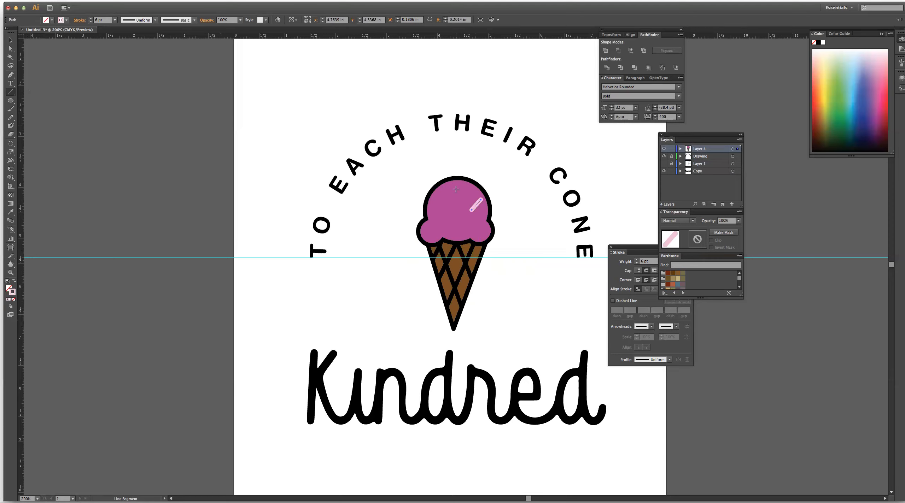
mouse_move(456, 188)
mouse_down()
mouse_move(460, 198)
mouse_move(440, 213)
mouse_move(481, 222)
mouse_move(438, 197)
mouse_up()
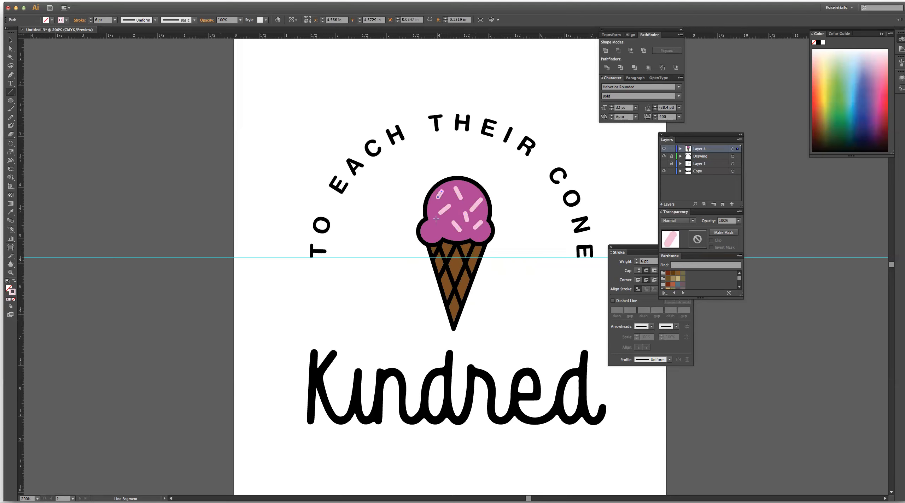
drag(433, 228, 438, 233)
- Save the artwork as an Adobe Illustrator file named Cone practice in the Aurora University folder, with Illustrator CS6 options
key(super+s)
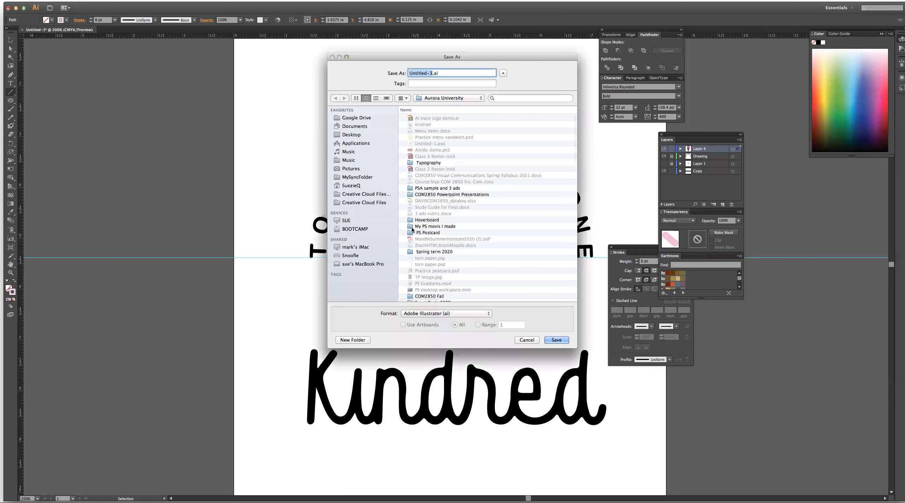
text(Cone practice)
click(553, 340)
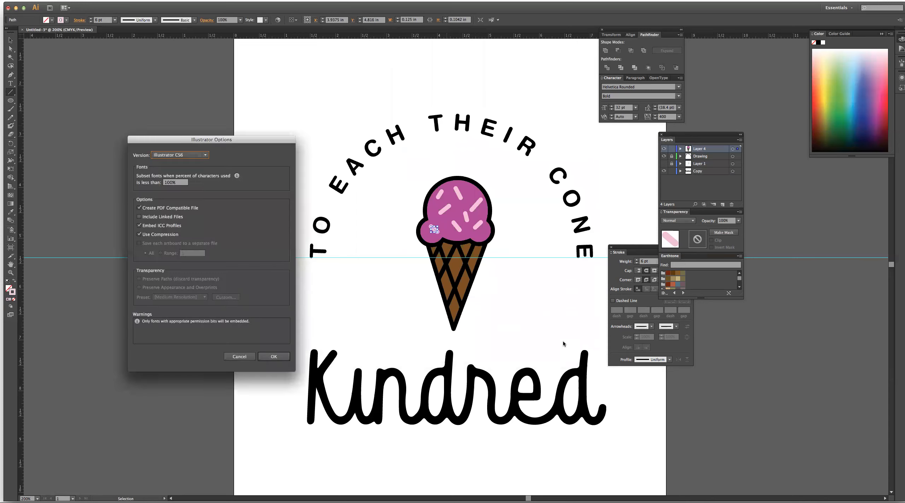
click(269, 360)
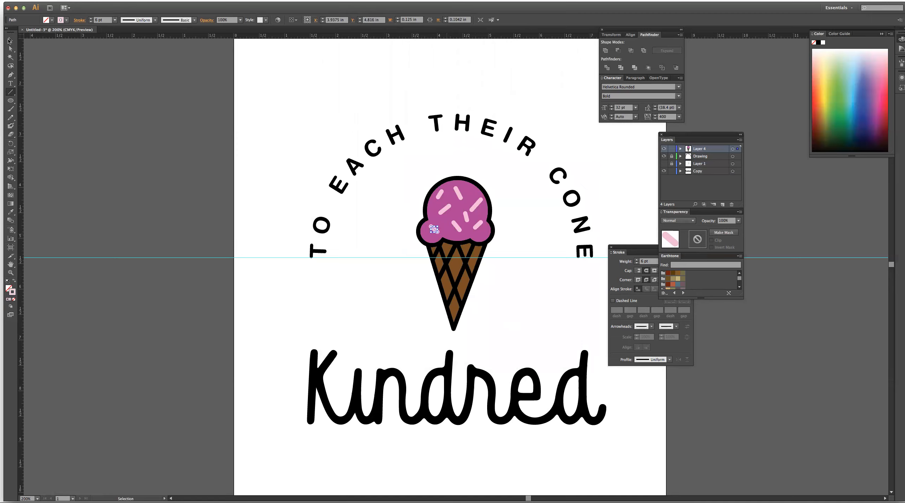
key(Return)
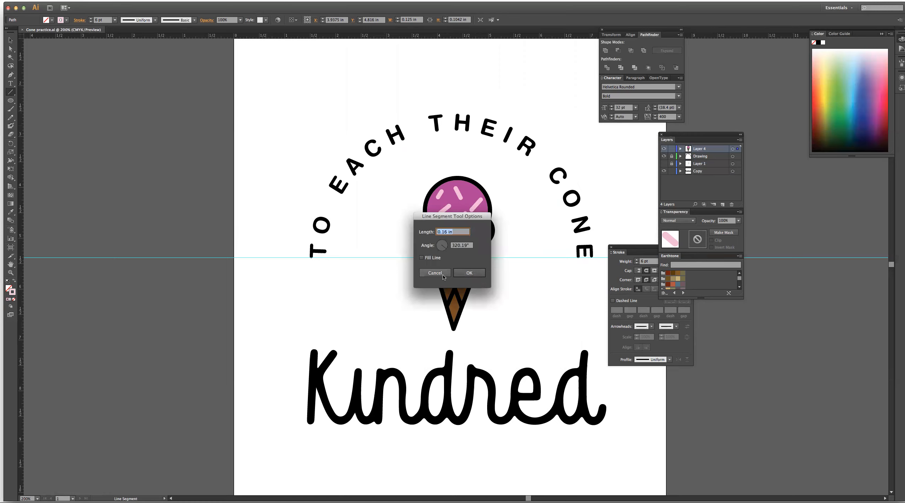
click(469, 273)
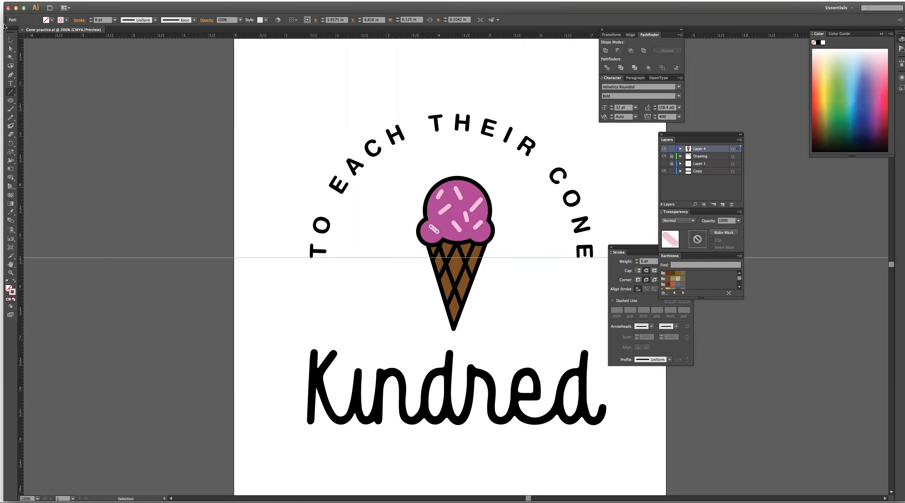
- Deselect the last sprinkle and hide the guides
click(11, 40)
click(317, 86)
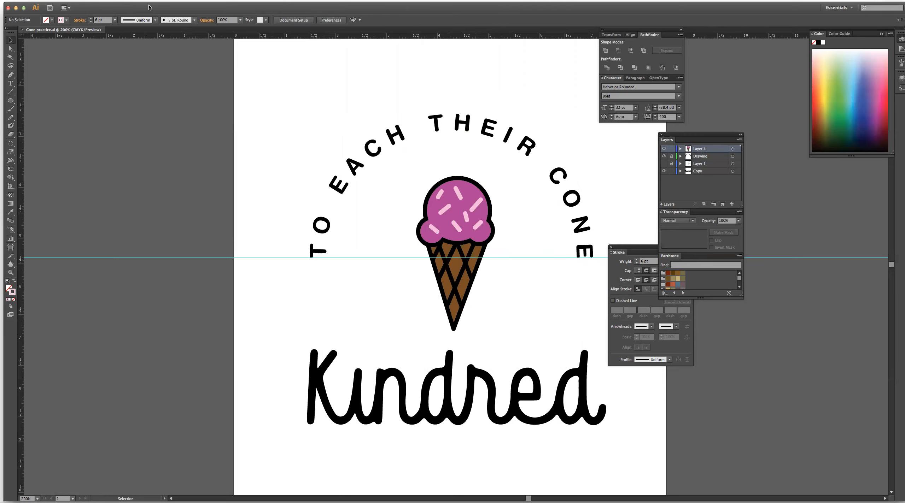
click(88, 1)
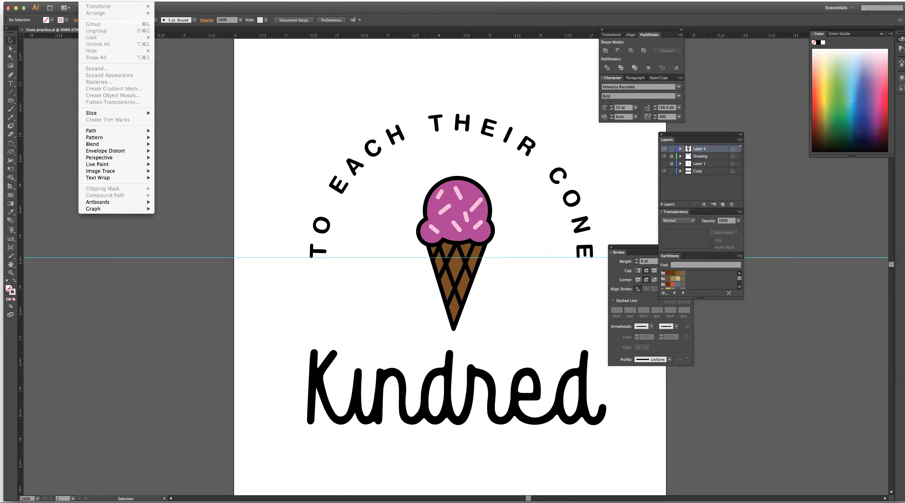
mouse_move(166, 1)
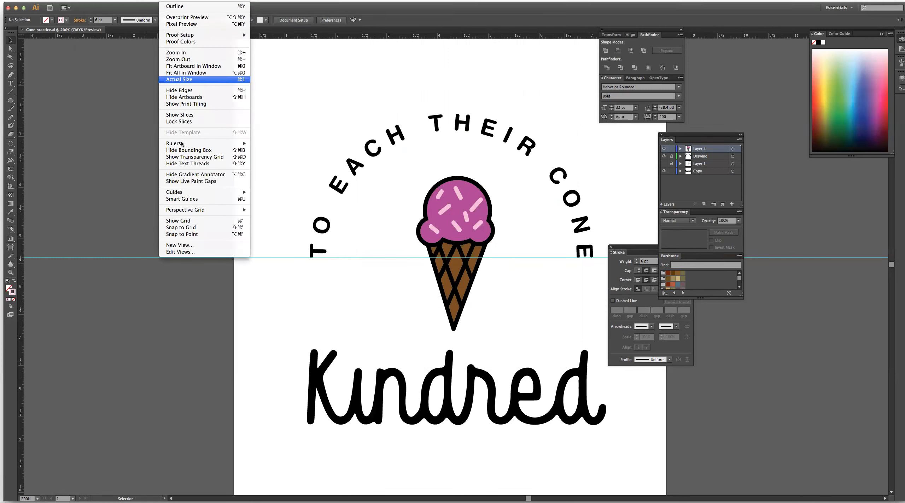
mouse_move(208, 195)
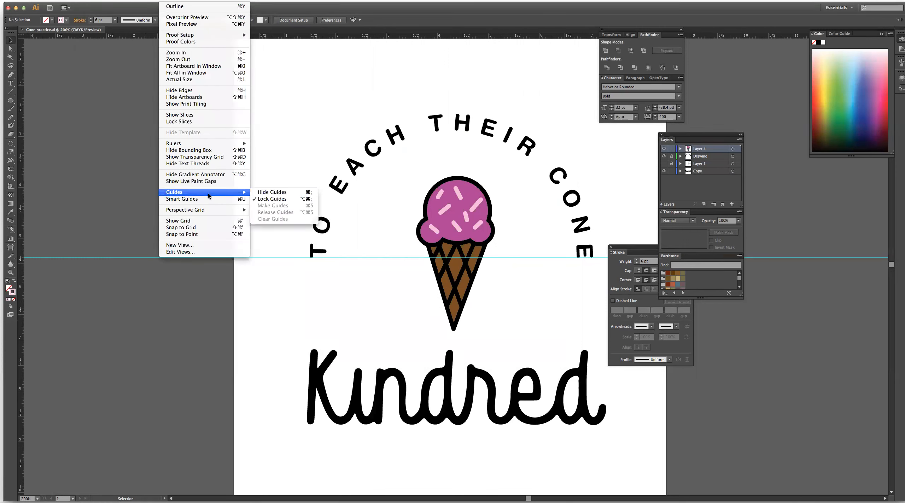
click(259, 193)
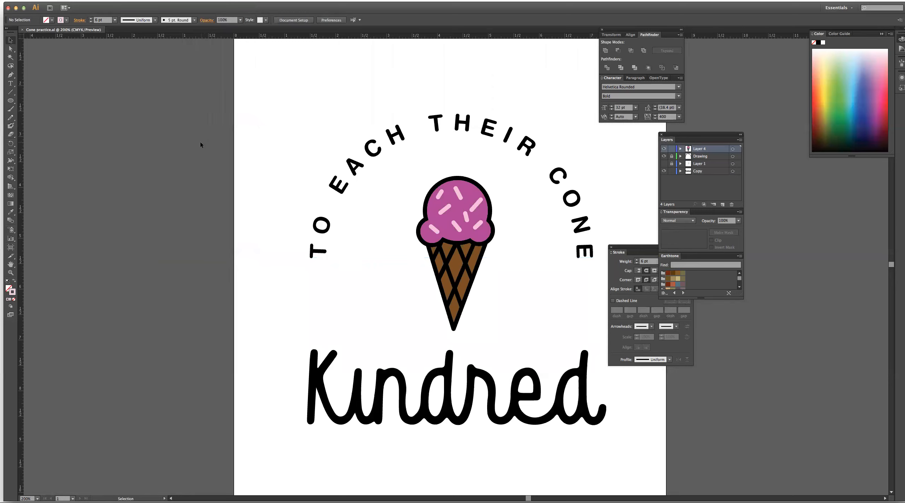